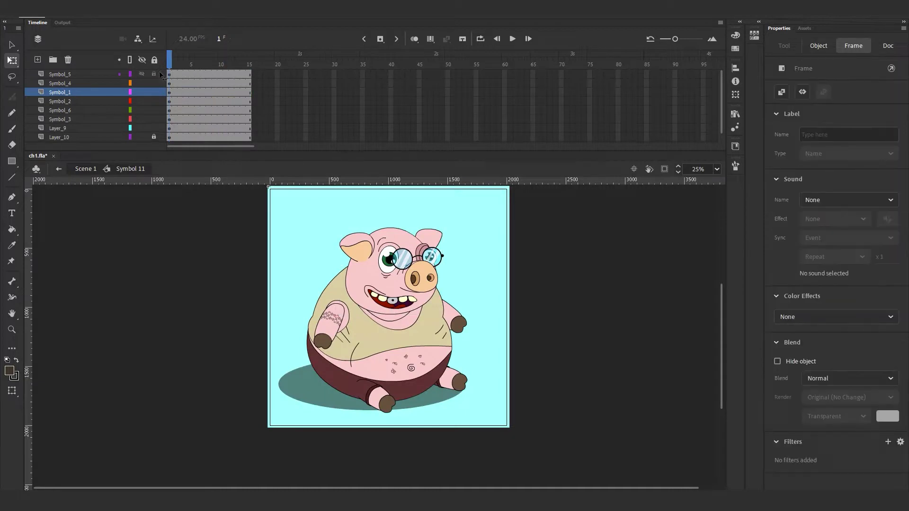
Check what Layer_10 contributes to the artwork by switching its visibility off and on
left_click(60, 83)
left_click(59, 92, "shift")
left_click(68, 60)
double_click(363, 278)
left_click(142, 137)
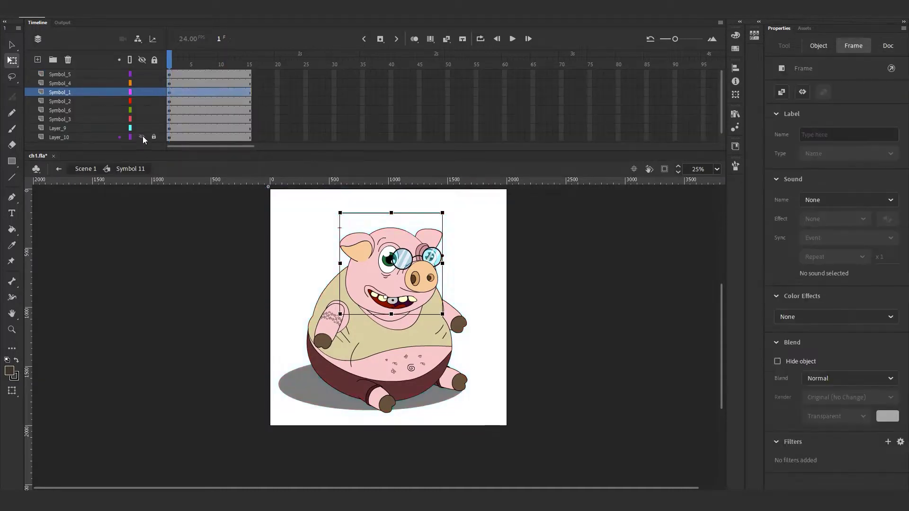
left_click(143, 137)
Create classic tweens on all layers from Symbol_5 down to Layer_9
left_click_drag(226, 74, 219, 129)
right_click(219, 129)
left_click(250, 146)
left_click(515, 279)
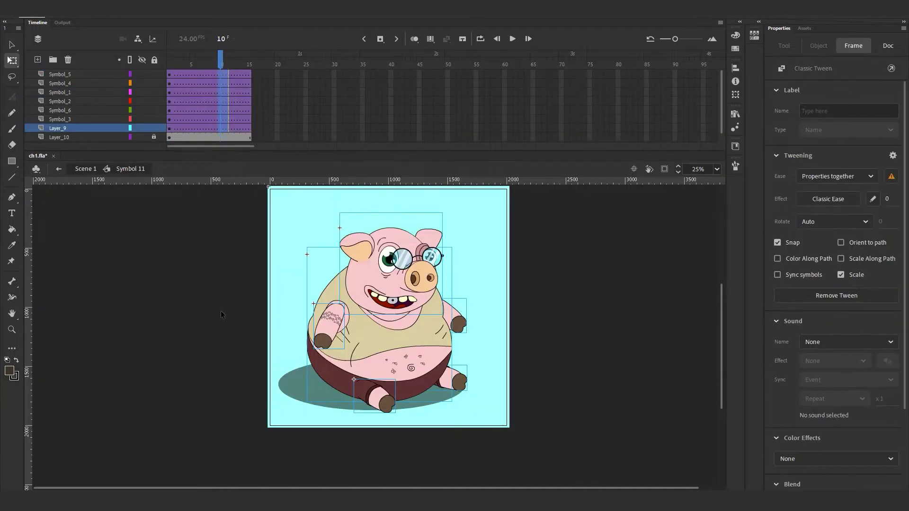
Move the transformation points of the arms, legs and head to their joints at frame 1
left_click(334, 317)
left_click(450, 317)
left_click(378, 400)
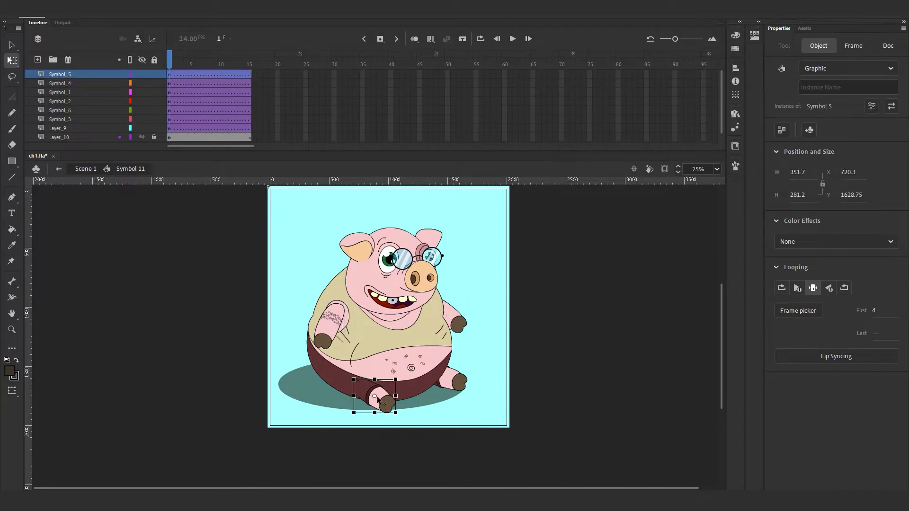
left_click(458, 386)
left_click(410, 279)
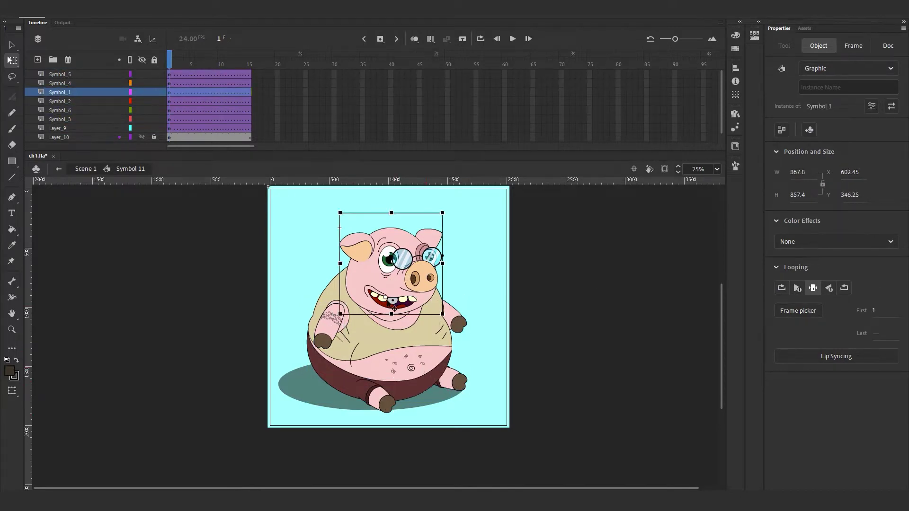
Extend all layers to frame 25 and insert keyframes there on the tweened layers
left_click(262, 83)
key("F5")
left_click_drag(306, 75, 116, 78)
left_click_drag(303, 74, 308, 126)
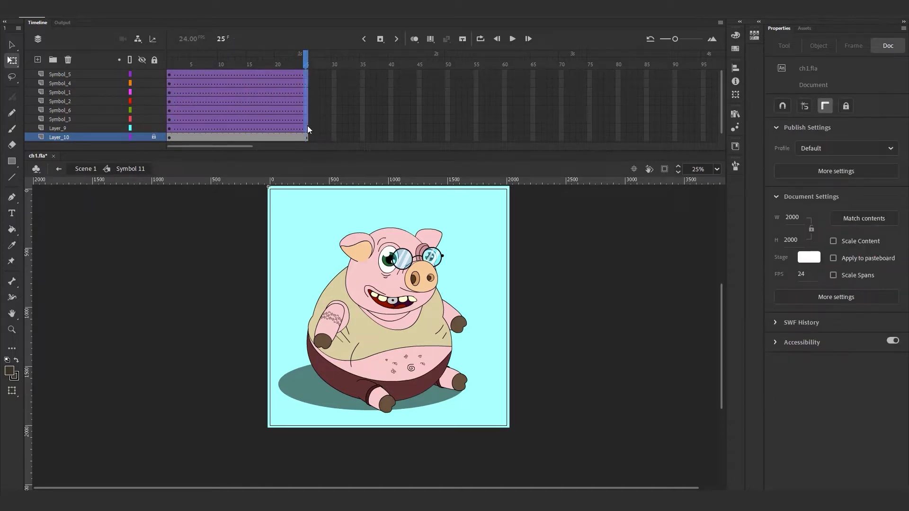
key("F6")
left_click_drag(304, 56, 222, 71)
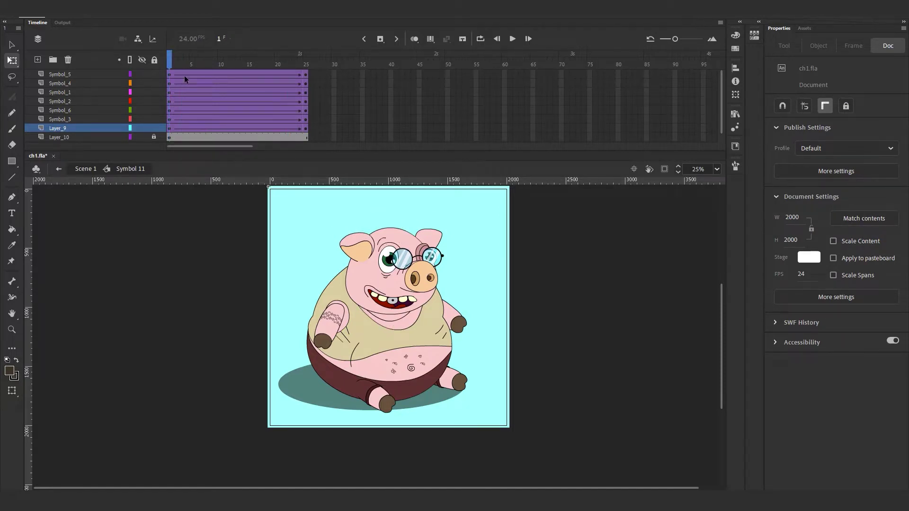
Insert keyframes on the tweened layers at frame 10 and raise the character without its shadow to Y 20.6
left_click_drag(170, 60, 220, 128)
key("F6")
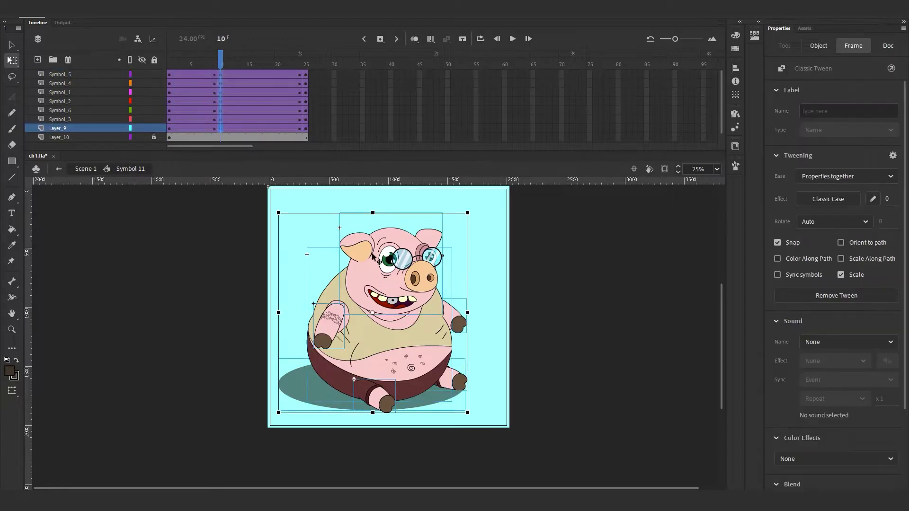
left_click(372, 256)
left_click(299, 380, "shift")
key("shift+Up")
key("shift+Up")
key("shift+Up")
key("shift+Up")
key("shift+Up")
key("shift+Up")
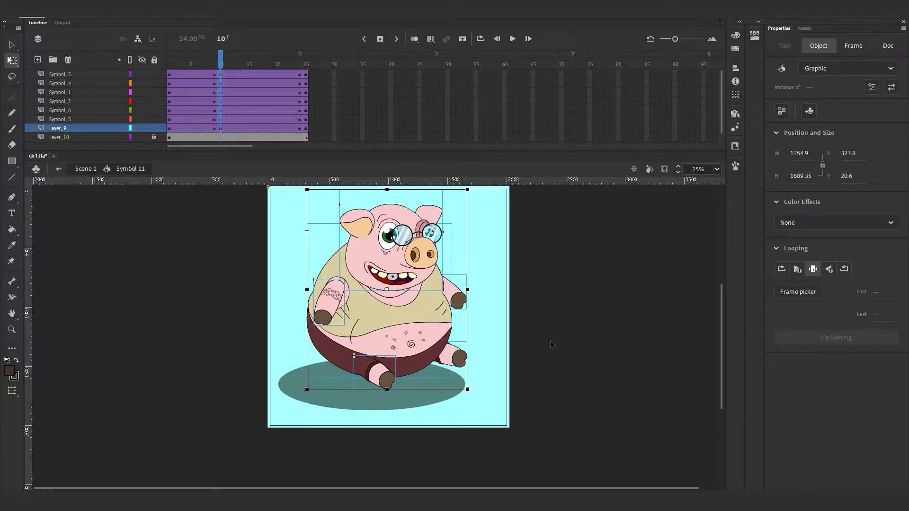
Stretch the pig's head upward to a height of about 937 and stretch the body upward at frame 10
left_click(584, 306)
scroll(584, 306, "up", 3)
left_click(401, 317)
left_click_drag(391, 274, 392, 264)
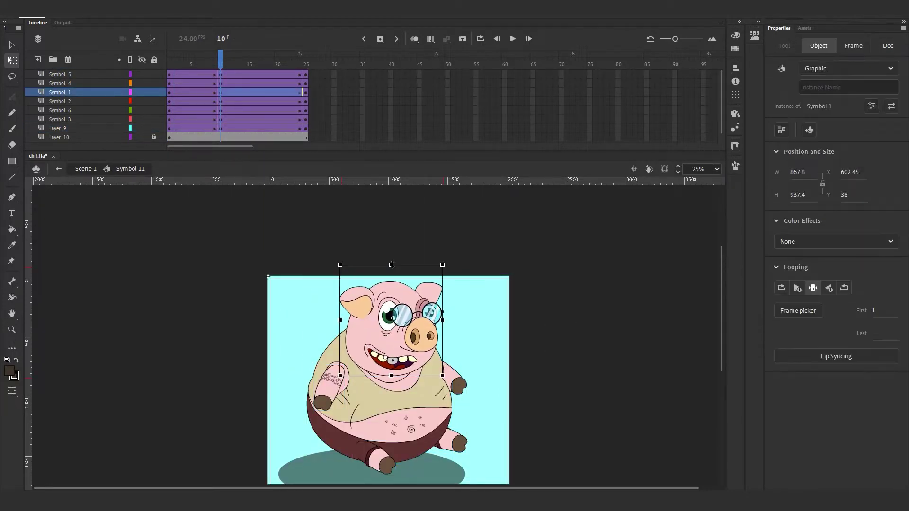
left_click(395, 409)
left_click_drag(380, 308, 380, 299)
Nudge both arms up to match the stretched body at frame 10
left_click(333, 389)
left_click(455, 382, "shift")
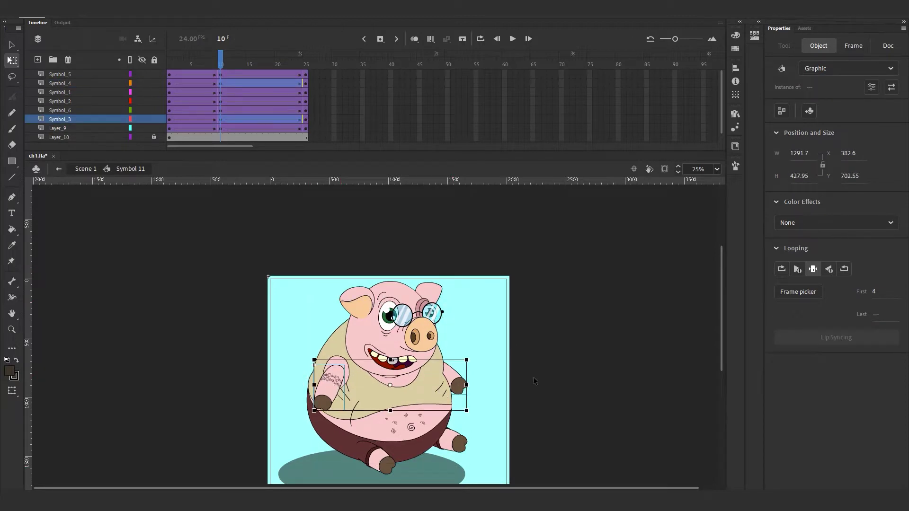
key("Up")
key("Up")
key("Up")
key("Up")
key("Up")
Rotate both legs so the feet hang downward at frame 10
left_click(368, 462)
key("Down")
key("Down")
key("Down")
key("Down")
key("Down")
left_click(459, 445)
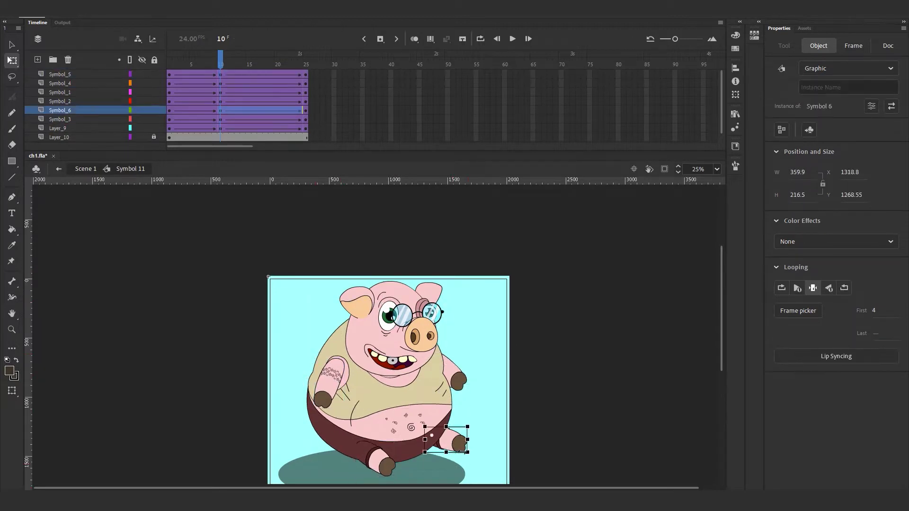
left_click_drag(479, 460, 466, 474)
left_click(367, 467)
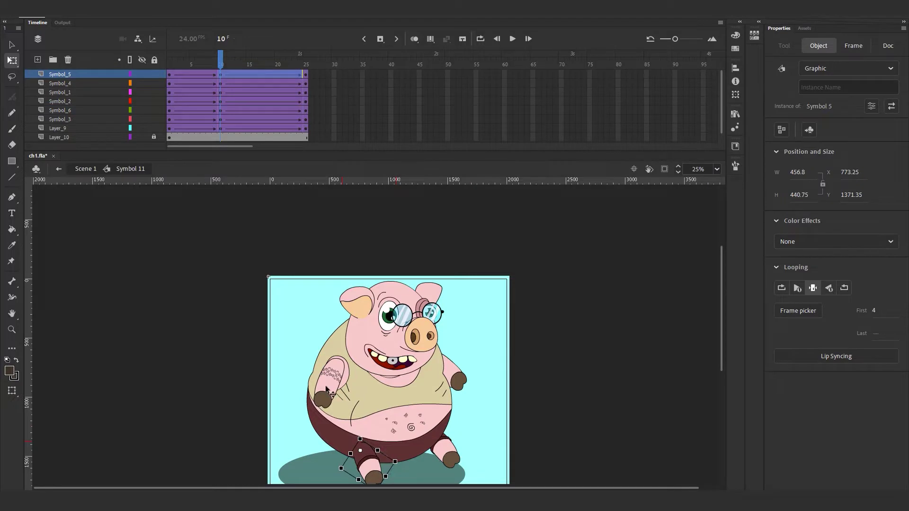
Scrub through the start of the jump and make the timeline panel slightly taller
left_click_drag(219, 61, 209, 101)
scroll(379, 332, "down", 3)
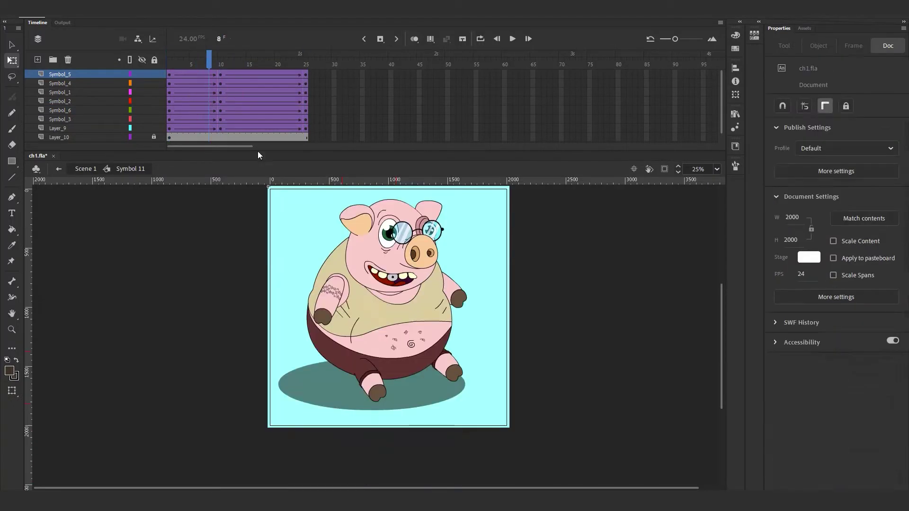
left_click_drag(257, 151, 255, 158)
left_click(220, 71)
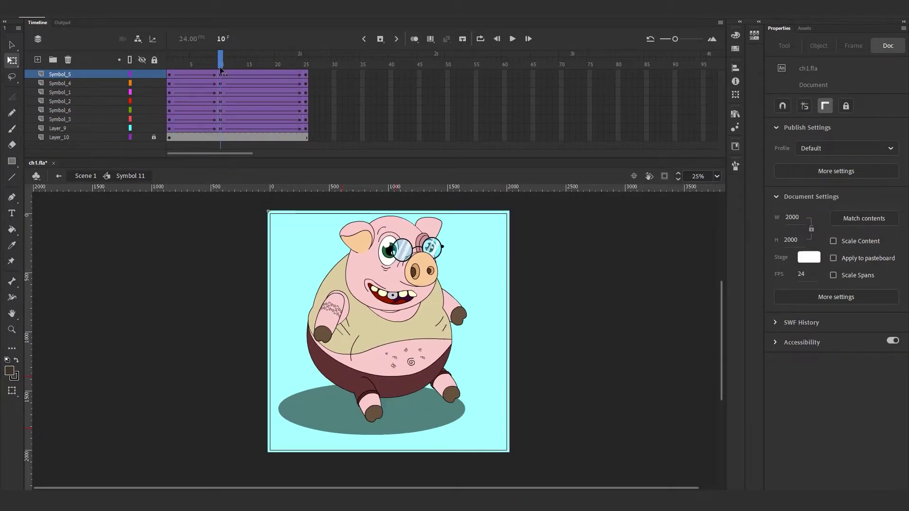
Insert keyframes at frame 13 and, with the shadow's Layer_9 locked, nudge the character up slightly
left_click(220, 128)
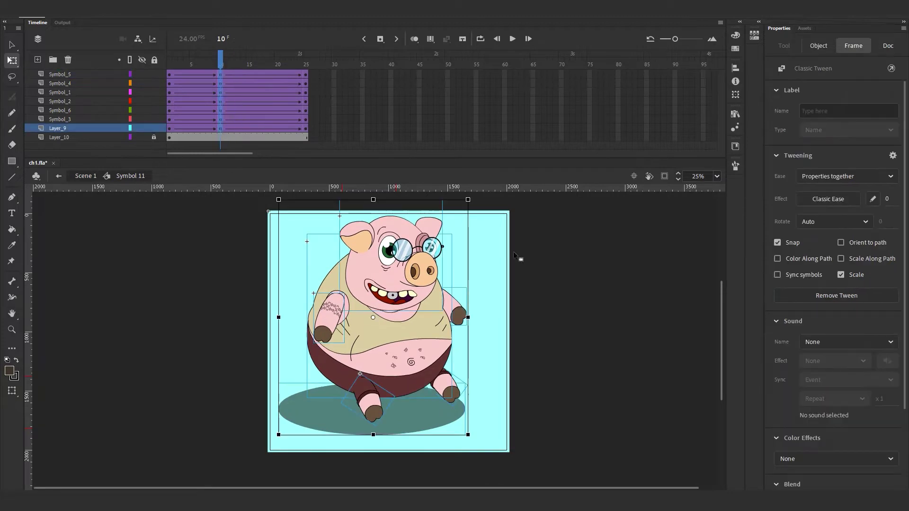
left_click(237, 64)
key("F6")
key("ctrl+a")
left_click(154, 128)
key("Up")
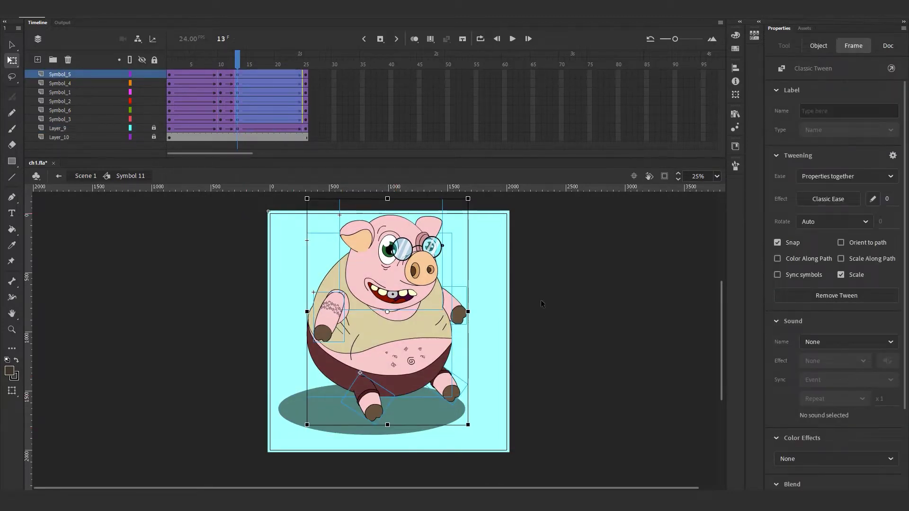
left_click(542, 301)
Squash the body together with both arms from below to a height of about 1330 at frame 13
left_click(333, 299)
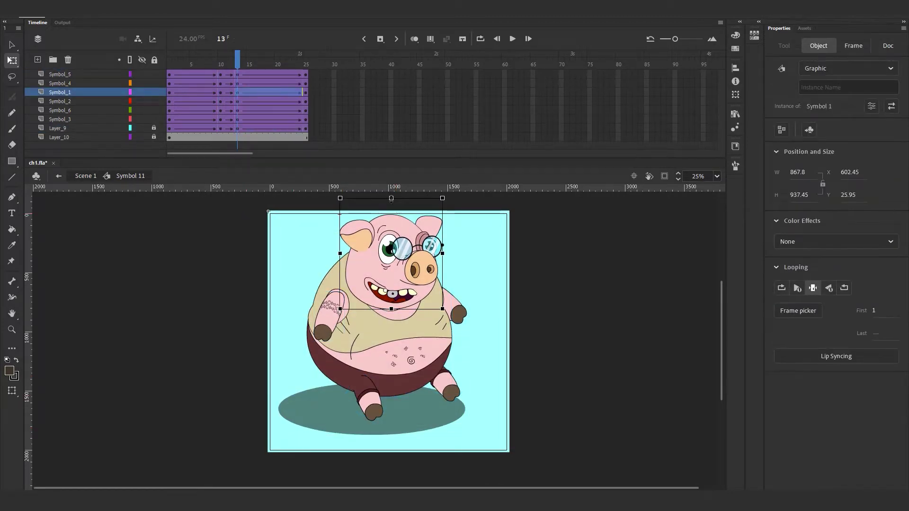
left_click(334, 299, "shift")
left_click(452, 306, "shift")
left_click_drag(388, 397, 388, 389)
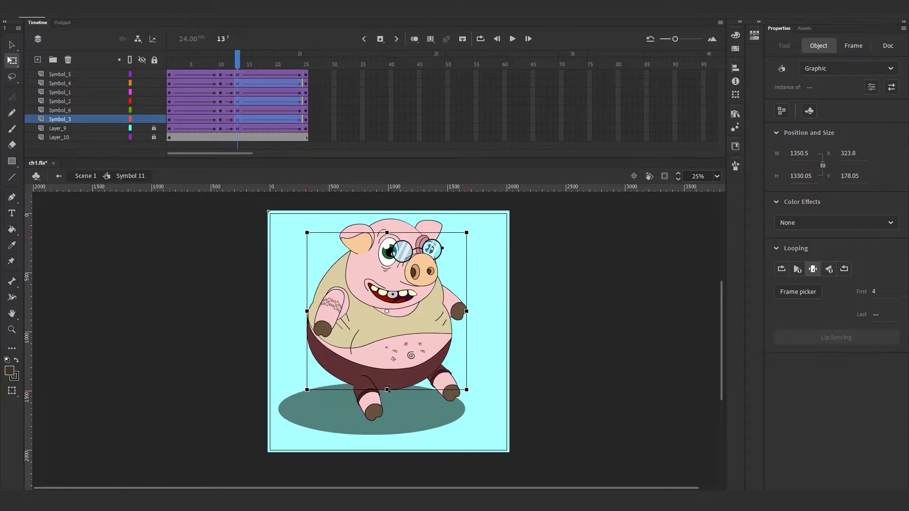
left_click_drag(242, 61, 237, 95)
Move both legs up to meet the squashed body and rotate each one slightly at frame 13
left_click(372, 398)
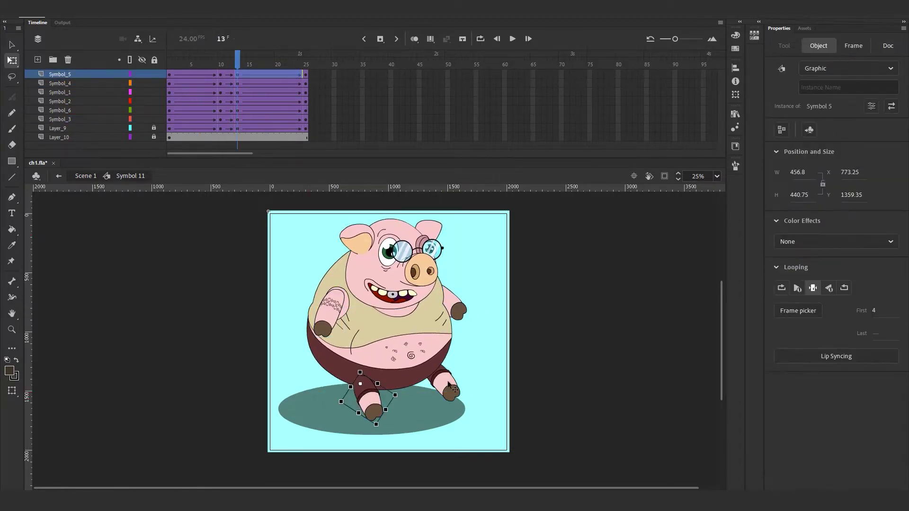
left_click(448, 381, "shift")
key("shift+Up")
left_click(417, 410)
left_click(372, 398)
left_click_drag(419, 399, 415, 409)
left_click(447, 381)
left_click_drag(474, 392, 478, 382)
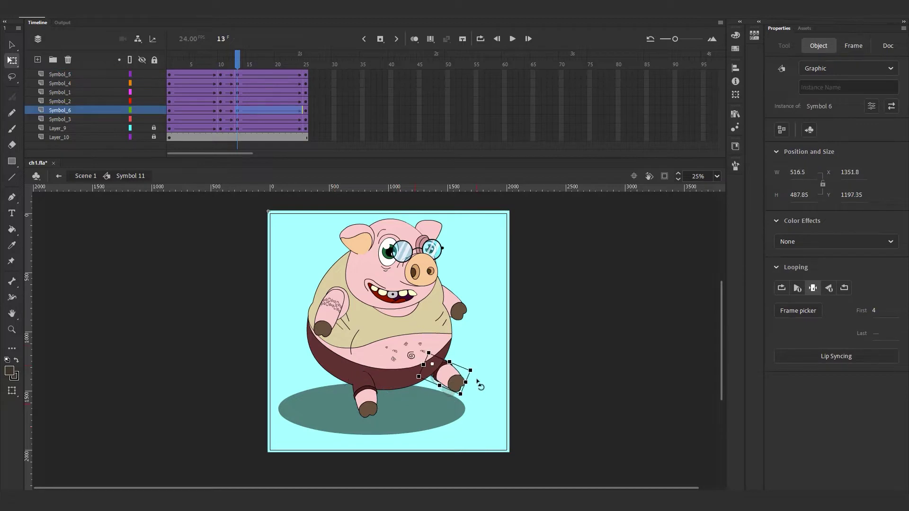
Rotate both arms slightly at frame 13
left_click(453, 310)
left_click_drag(470, 327, 476, 321)
left_click(331, 311)
left_click_drag(342, 337, 337, 341)
Rotate the tattooed arm outward and tuck the far arm behind the body at frame 1
left_click_drag(236, 66, 170, 93)
left_click(332, 348)
left_click_drag(350, 374, 337, 377)
left_click(453, 343)
left_click_drag(457, 391, 447, 393)
Add keyframes at frame 5 on the tweened layers and squash the character downward there
mouse_move(170, 61)
left_mouse_down()
mouse_move(158, 64)
mouse_move(238, 96)
mouse_move(173, 88)
mouse_move(216, 63)
mouse_move(169, 65)
left_mouse_up()
left_click_drag(169, 74, 168, 128)
left_click_drag(168, 128, 187, 131)
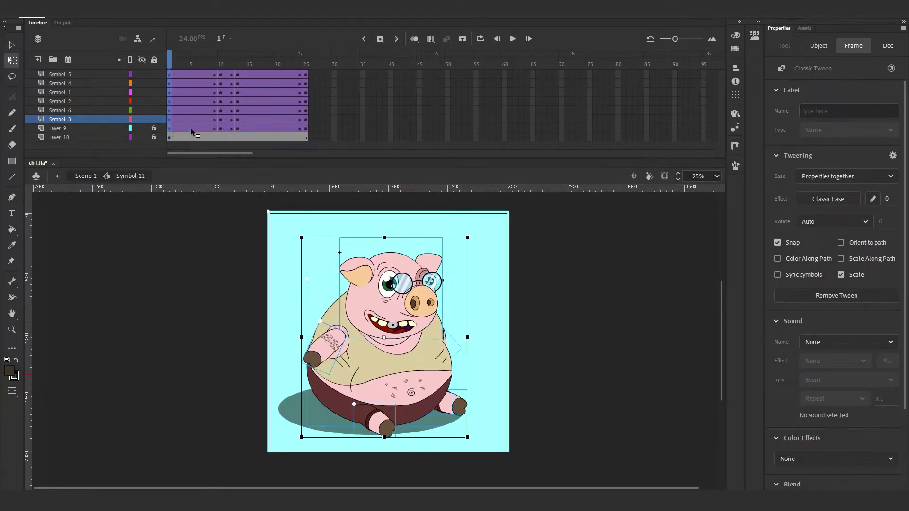
left_click(192, 129)
Rotate both arms slightly to suit the squashed pose at frame 5
left_click(322, 360)
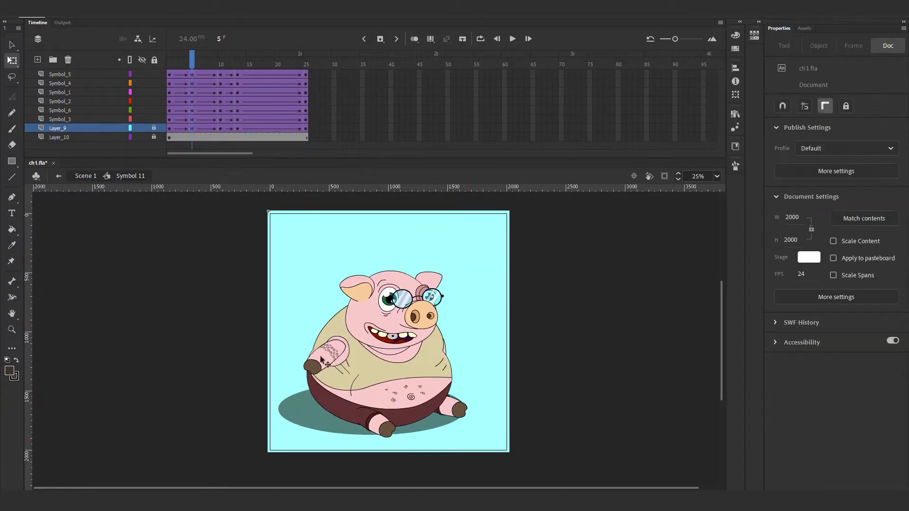
left_click(322, 362)
left_click(450, 360)
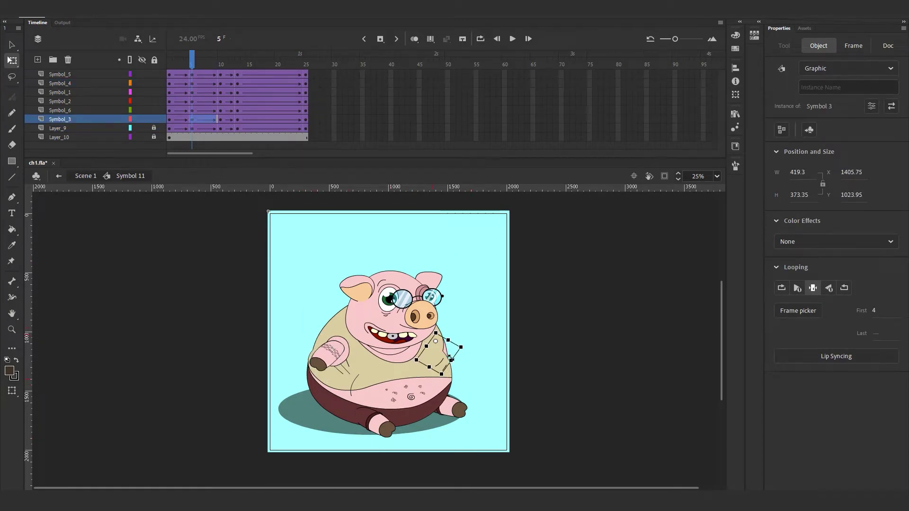
left_click_drag(450, 358, 450, 359)
Play back the jump and insert four frames between the frame 5 and frame 10 keyframes
left_click_drag(192, 64, 223, 169)
key("Return")
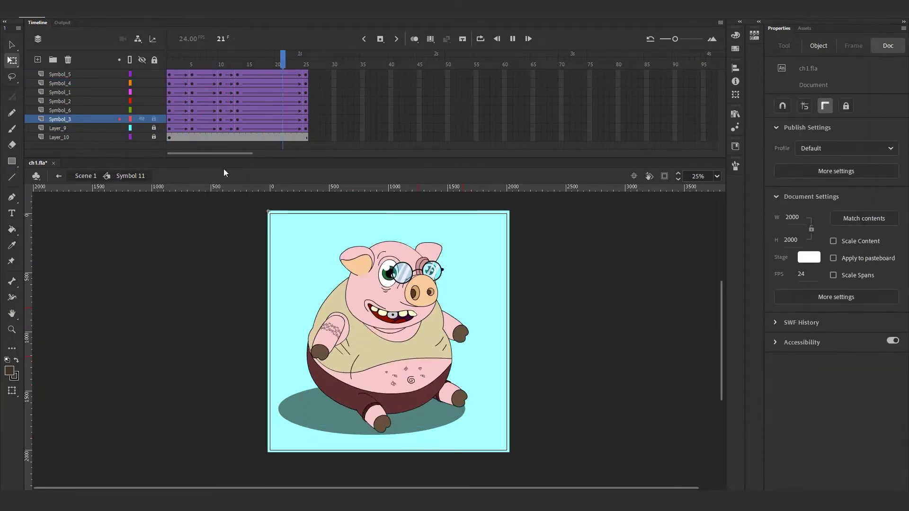
left_click(204, 137)
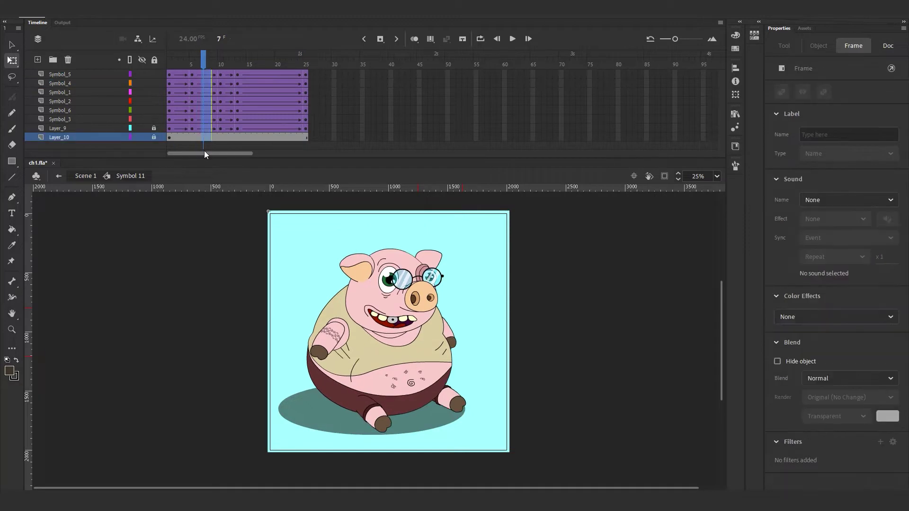
key("F5")
key("F5")
Copy the frame 5 keyframes to frame 8 and squash the character slightly further from the top
left_click(192, 65)
left_click_drag(192, 74, 192, 129)
left_click(208, 131)
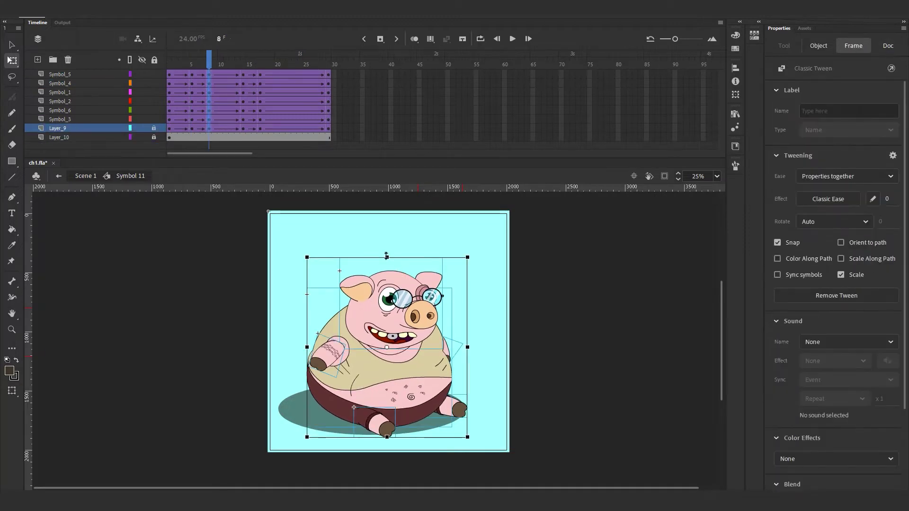
left_click_drag(387, 257, 386, 262)
left_click(467, 260)
Tilt the pig's head counterclockwise slightly at frame 5 and further at frame 8
left_click(417, 288)
left_click_drag(451, 269, 447, 265)
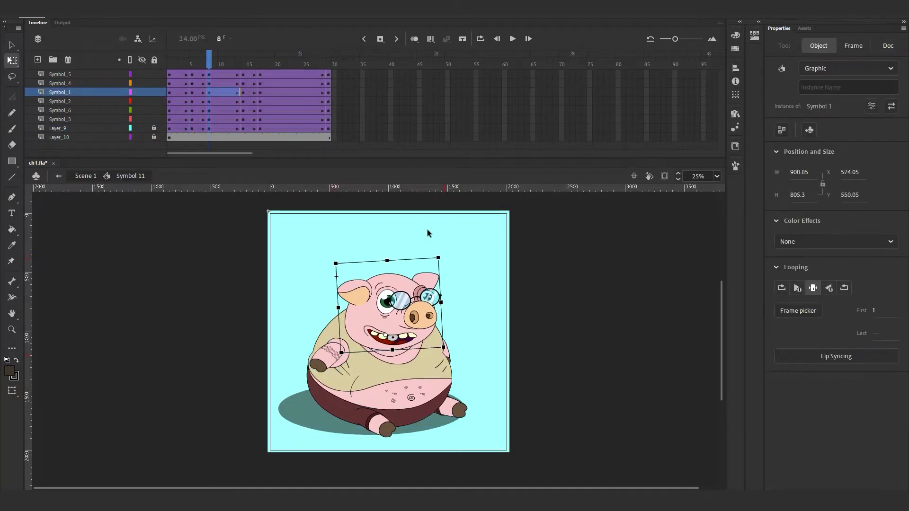
left_click(192, 65)
left_click(417, 289)
left_click(209, 60)
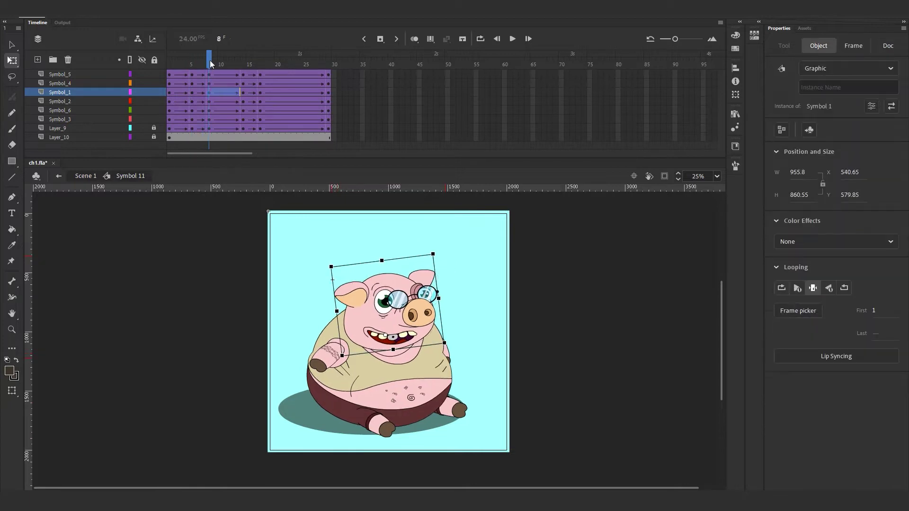
Scrub and play the animation from the start to review the head tilt
left_click(238, 92)
left_click_drag(237, 91, 171, 53)
key("Return")
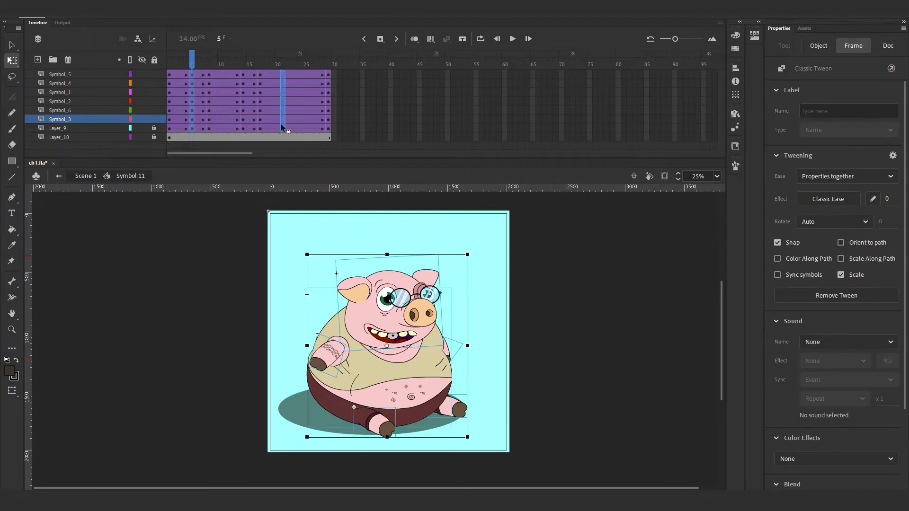
Copy the frame 5 keyframes to frame 21 for the landing and insert keyframes at frame 24
left_click(284, 63)
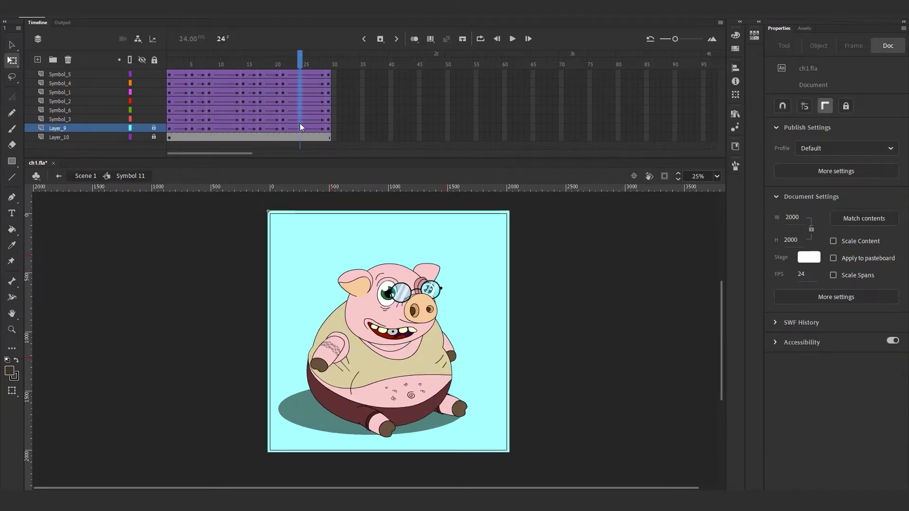
left_click(286, 124)
left_click_drag(286, 120, 300, 74)
key("F6")
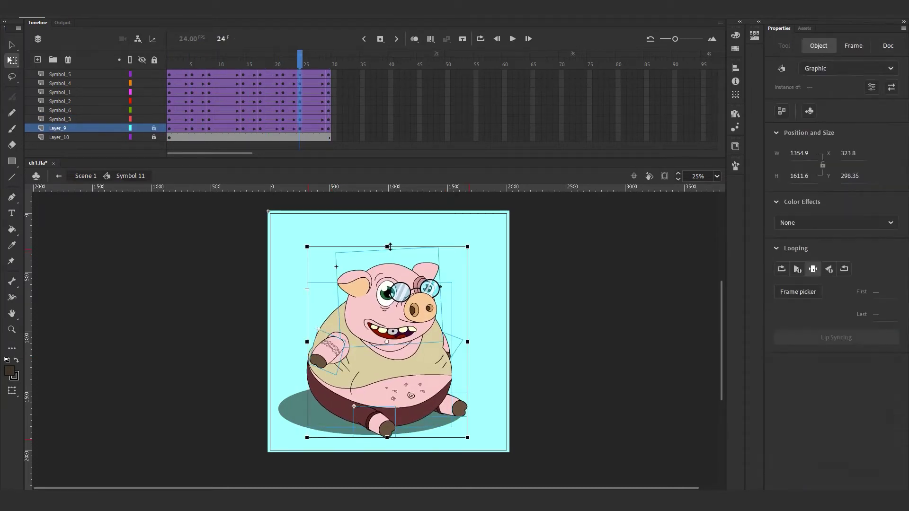
Tilt the pig's head clockwise and shift the body slightly with it at frame 24
left_click(415, 272)
left_click(295, 63)
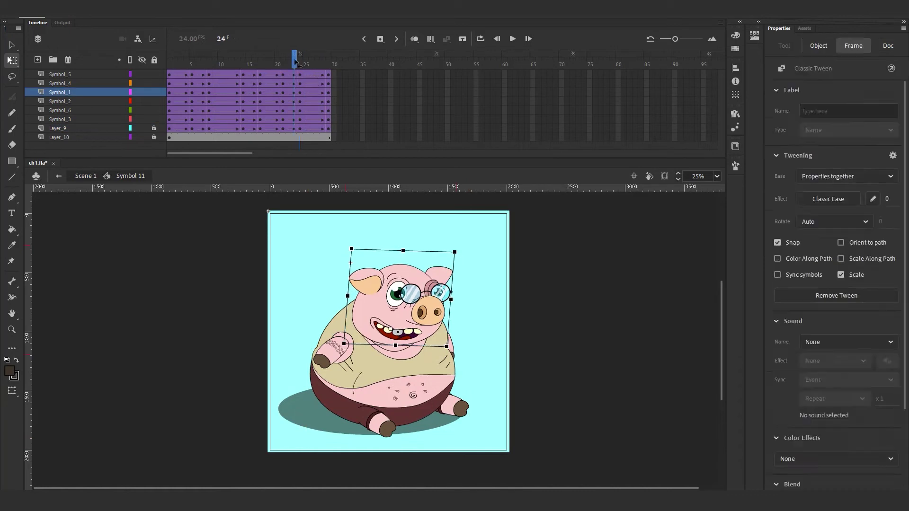
left_click_drag(224, 99, 299, 75)
left_click(403, 276)
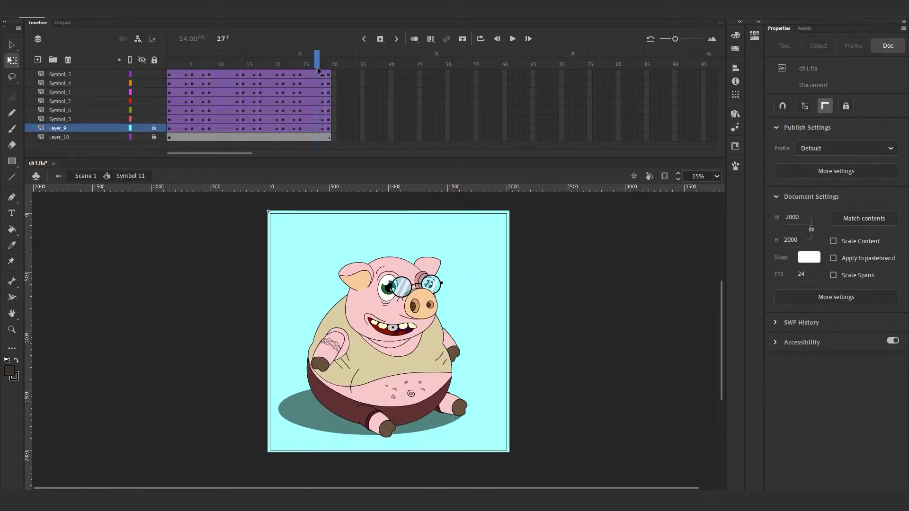
Set landing keyframes at frame 27, lengthen the animation to frame 35 and play it back
left_click_drag(286, 109, 329, 135)
key("Return")
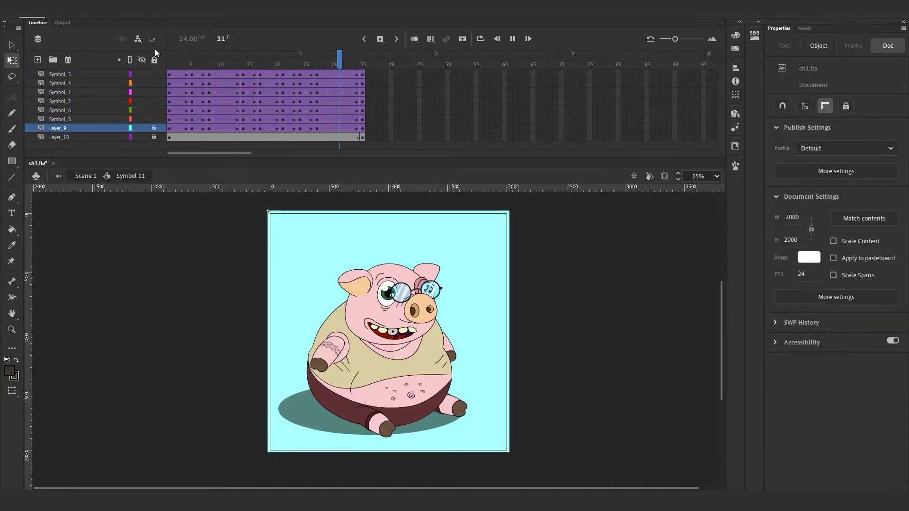
Copy the frame 24 keyframes to frame 30 and stretch the character slightly upward there
left_click_drag(273, 55, 300, 126)
left_click_drag(301, 121, 334, 127)
left_click_drag(387, 245, 388, 241)
left_click_drag(334, 61, 227, 60)
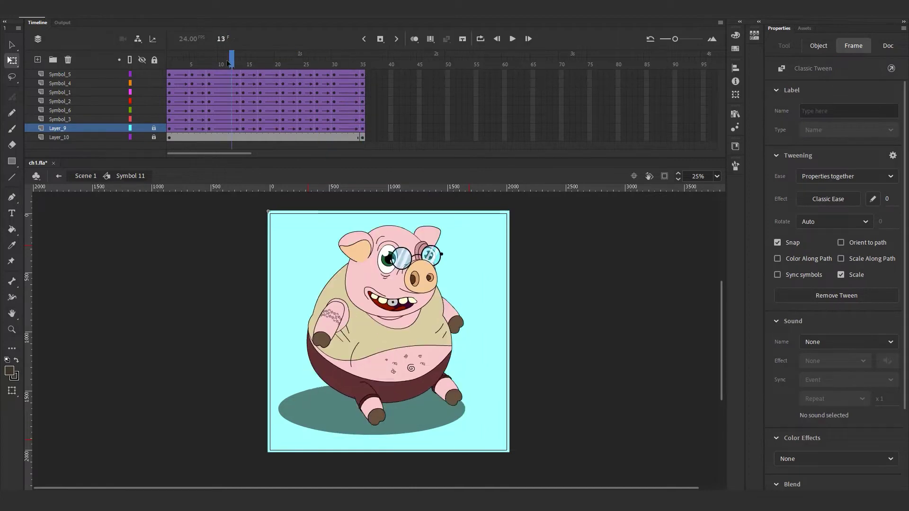
Play back the animation and tilt the pig's head counter-clockwise at frame 14
key("Return")
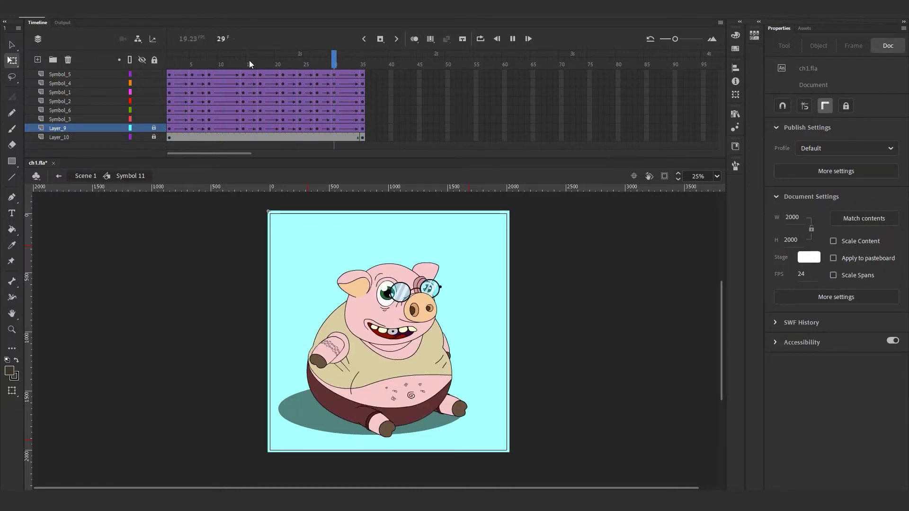
left_click(197, 65)
left_click_drag(207, 69, 243, 70)
left_click(387, 239)
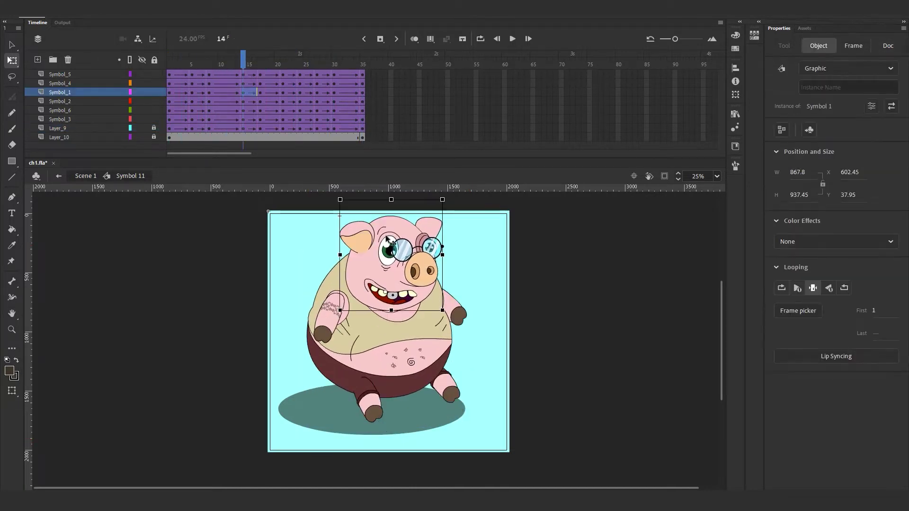
left_click_drag(446, 207, 436, 191)
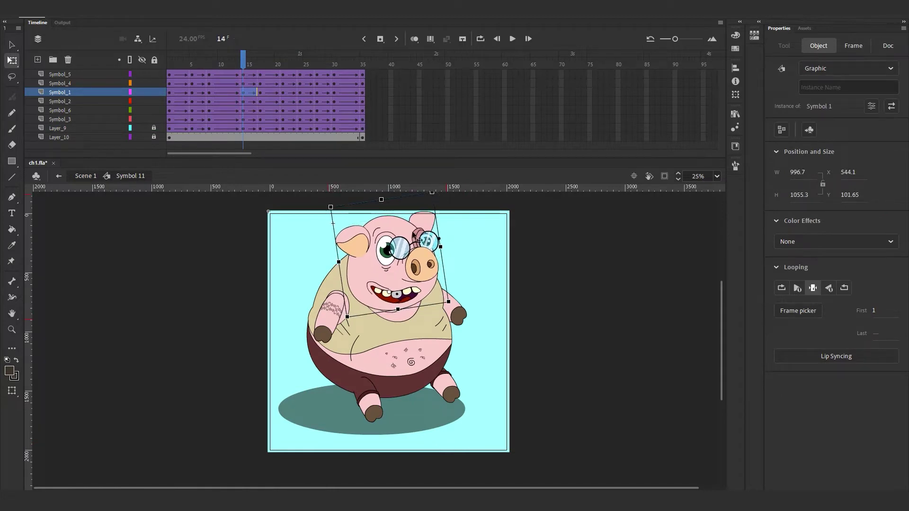
Squash the pig's body downward from its upper edge at frame 21
left_click_drag(241, 61, 281, 96)
key("ctrl+a")
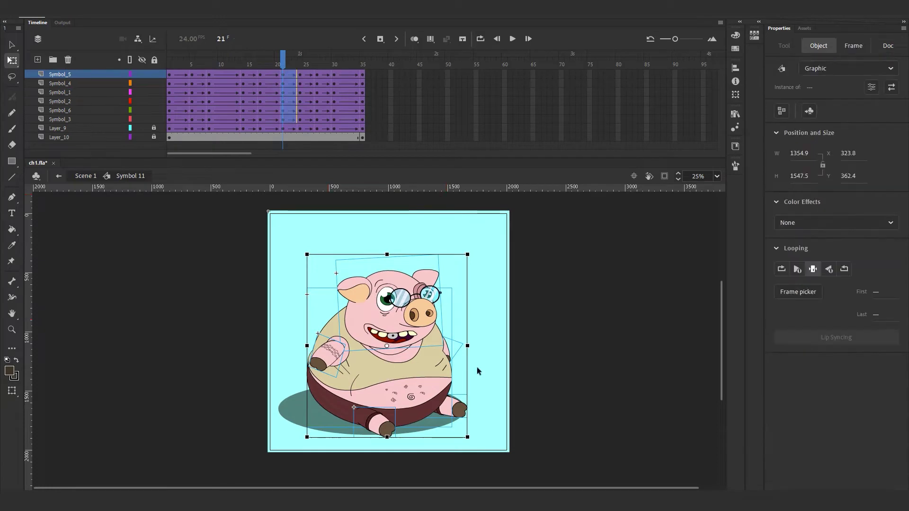
left_click(477, 368)
left_click(426, 365)
left_click_drag(379, 288, 379, 305)
Move both of the pig's arms down slightly to match the squashed body at frame 21
left_click(326, 356)
left_click(445, 355, "shift")
key("shift+Down")
key("shift+Down")
key("shift+Down")
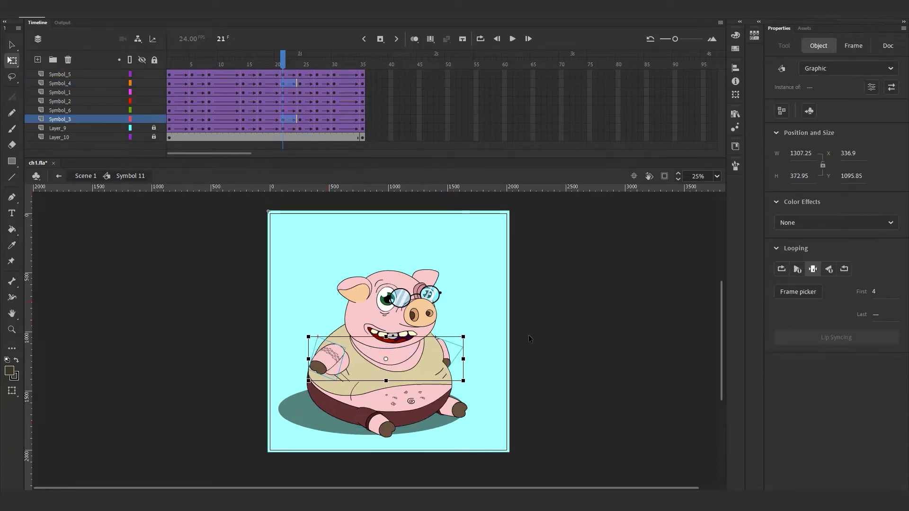
Lower the pig's head and tilt it clockwise in the landing pose at frame 21, and play the animation
left_click(436, 315)
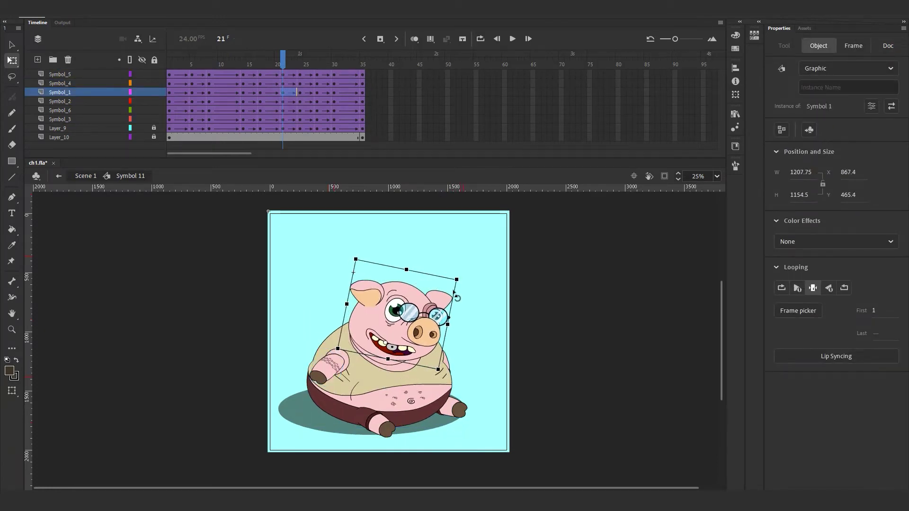
left_click(376, 432)
key("Return")
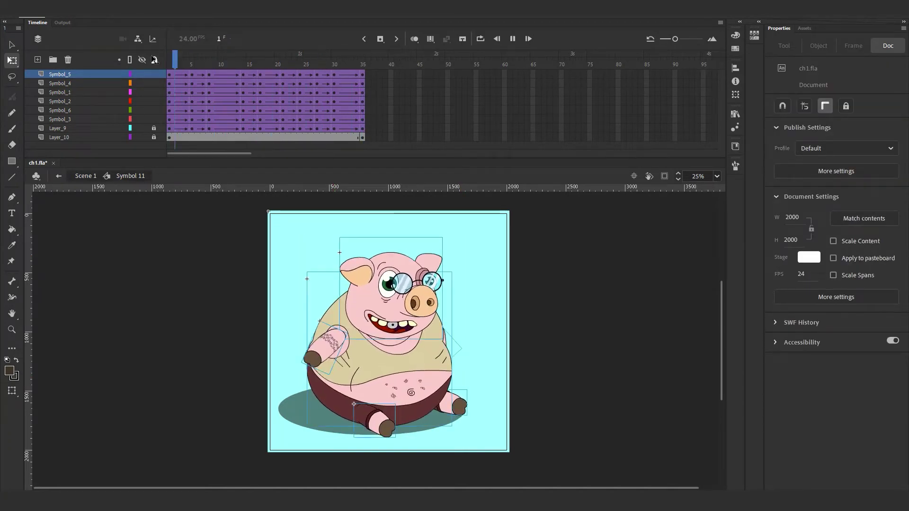
Insert two extra frames before the landing and copy the landing keyframes from frame 23 back to frame 21
left_click_drag(264, 66, 270, 127)
key("F5")
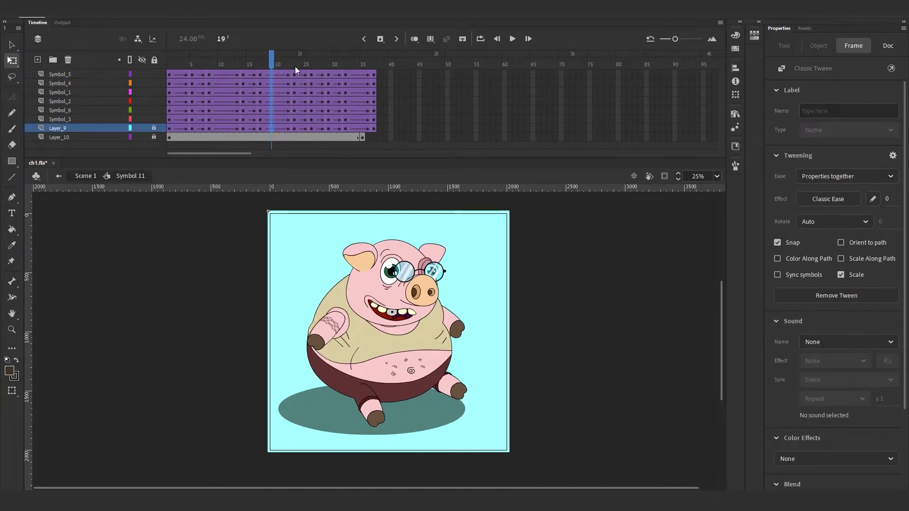
left_click_drag(295, 75, 283, 123)
Stretch the pig's body upward at frame 21, raising the head and rotating the near arm with it
left_click(392, 354)
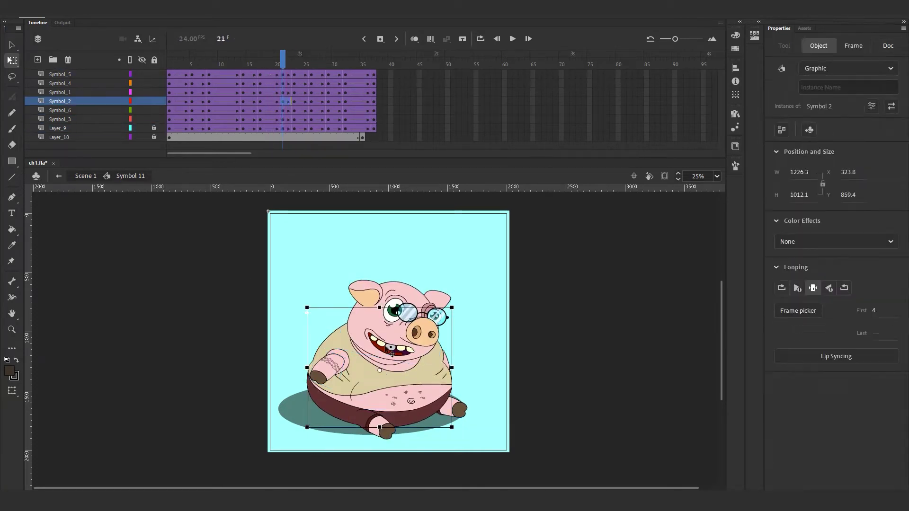
mouse_move(387, 286)
left_mouse_down()
mouse_move(387, 240)
mouse_move(387, 288)
left_mouse_up()
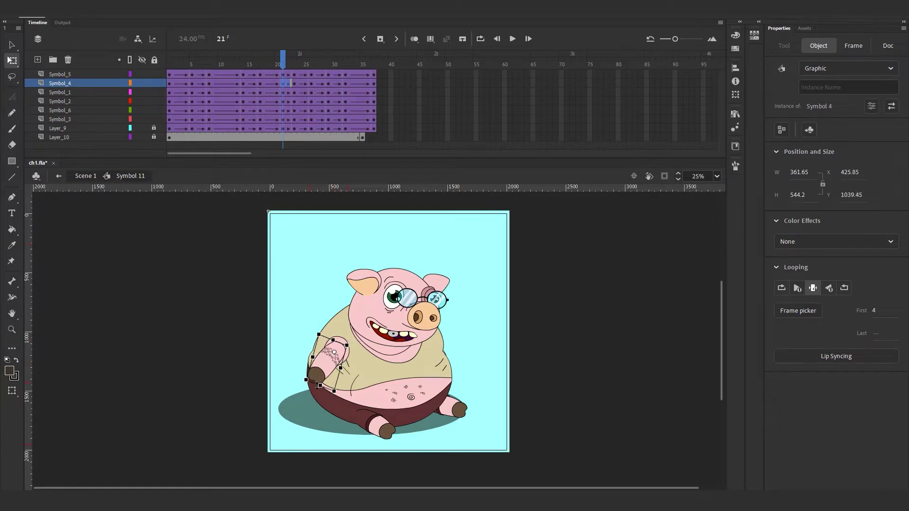
left_click(277, 64)
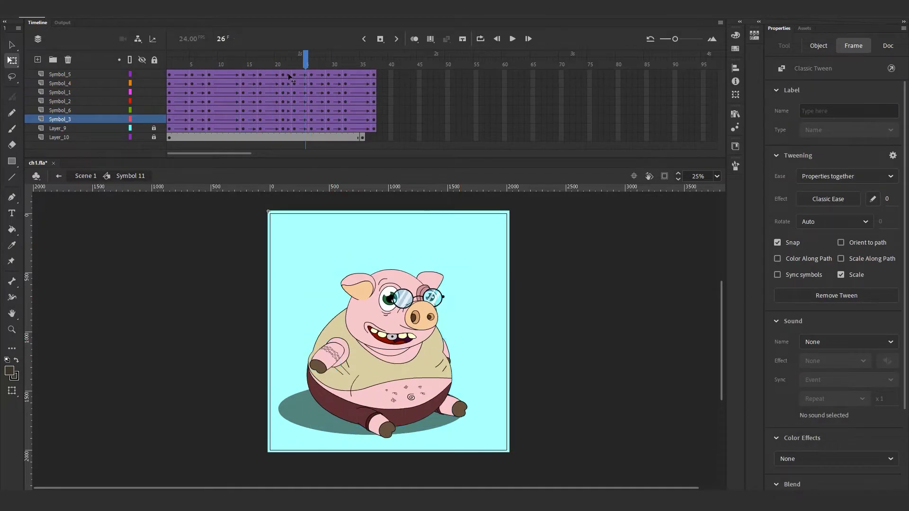
Check the head poses at frames 29 and 32 and play the animation back
left_click(328, 92)
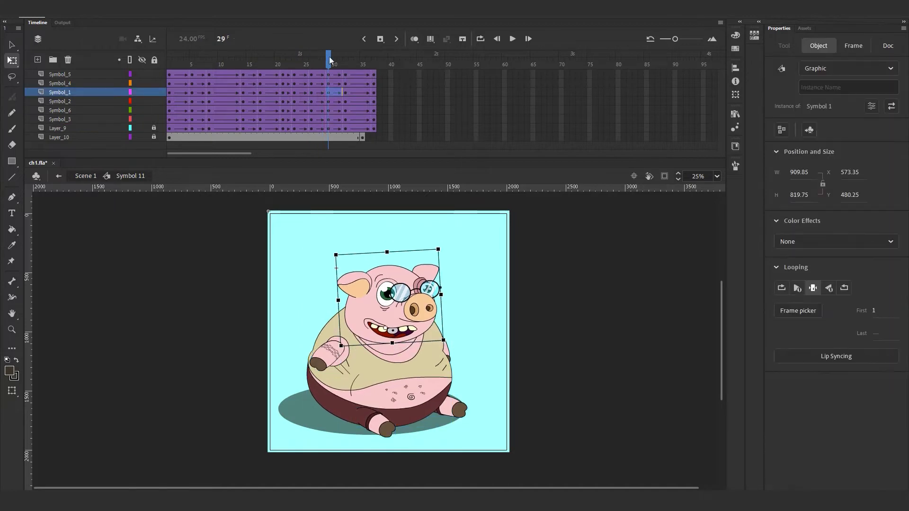
left_click_drag(330, 58, 345, 58)
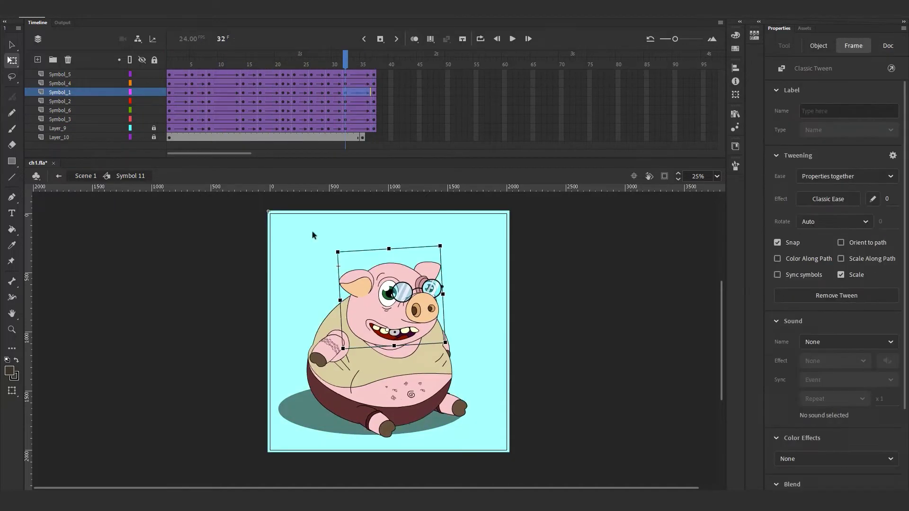
key("comma")
key("comma")
key("comma")
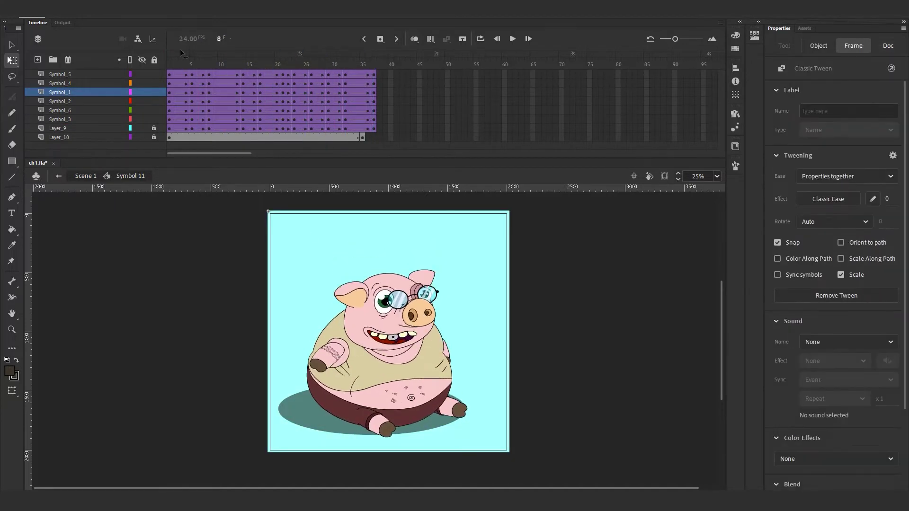
key("Return")
Clear the extra end keyframe on Layer_10, extend the animation to frame 40 and play it back
right_click(362, 137)
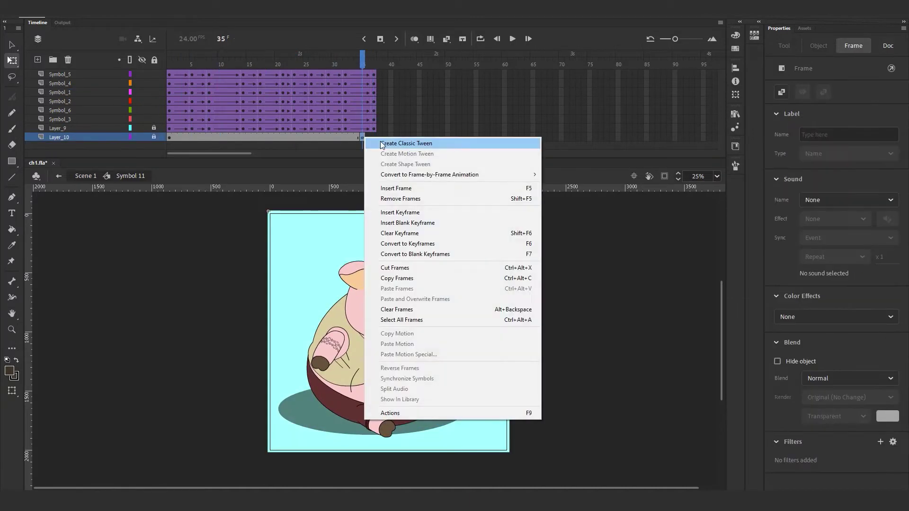
left_click(393, 233)
left_click(373, 137)
key("F5")
key("Return")
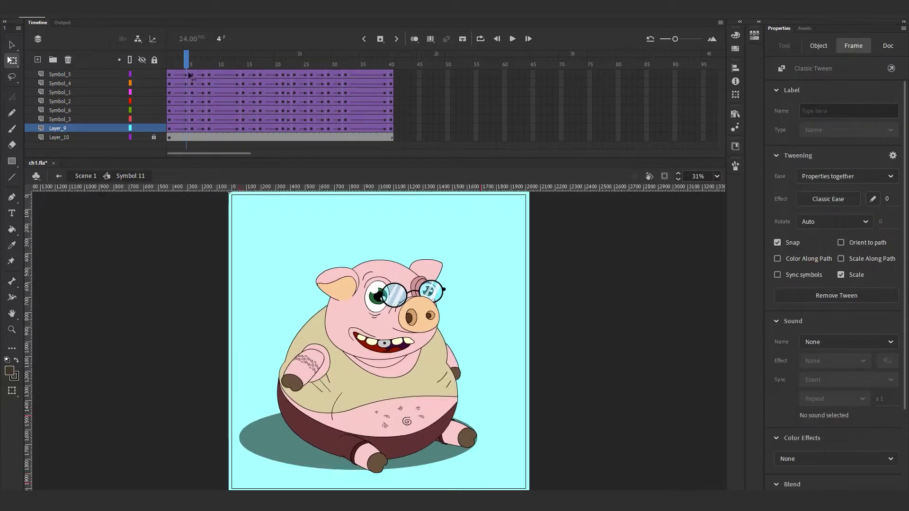
Shrink the shadow ellipse on Layer_9 at frame 14 and set its alpha to 72%
left_click_drag(189, 76, 245, 108)
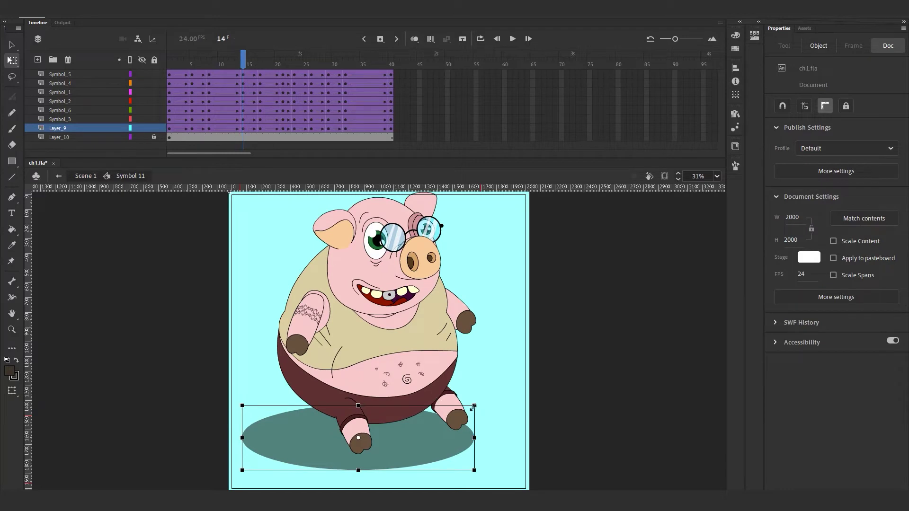
left_click_drag(473, 406, 464, 409)
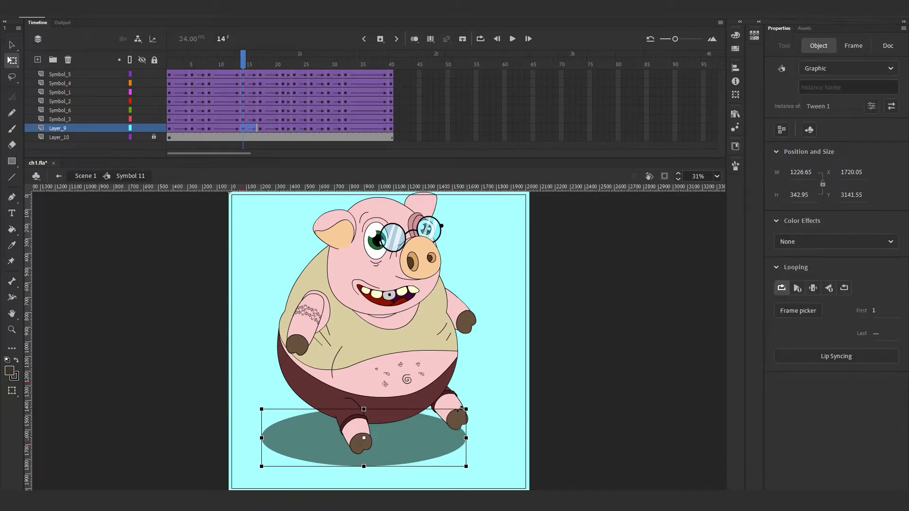
left_click(842, 317)
left_click_drag(871, 269, 863, 268)
Copy the shadow's frame 14 keyframe to frame 17 and enlarge the ellipse slightly there
left_click_drag(243, 64, 250, 93)
left_click(244, 129)
left_click(261, 128)
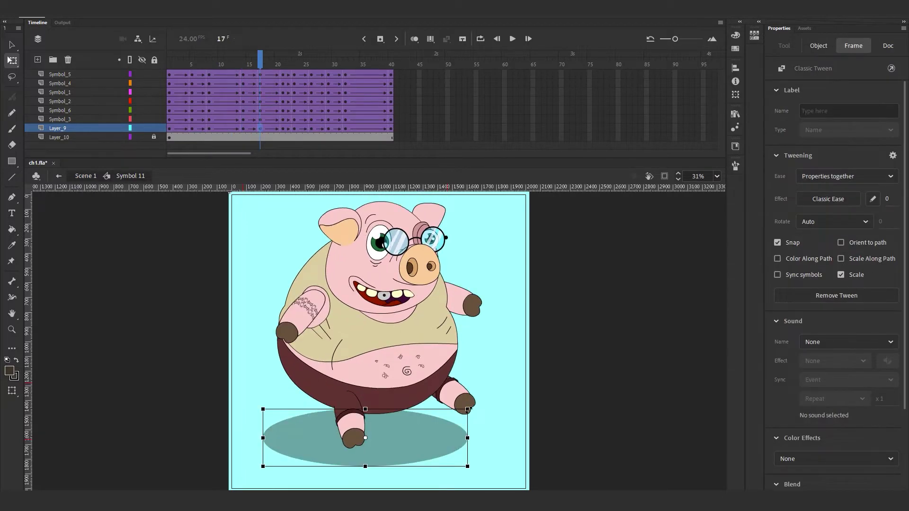
left_click_drag(468, 410, 474, 408)
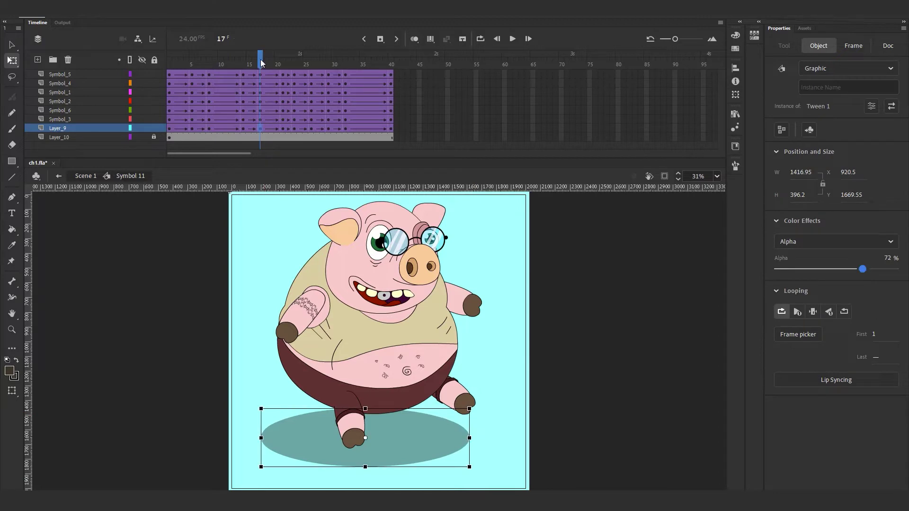
Compare the shadow's keyframes on Layer_9 at frames 5, 17 and 21
left_click_drag(261, 64, 282, 70)
left_click(193, 129)
left_click(260, 128)
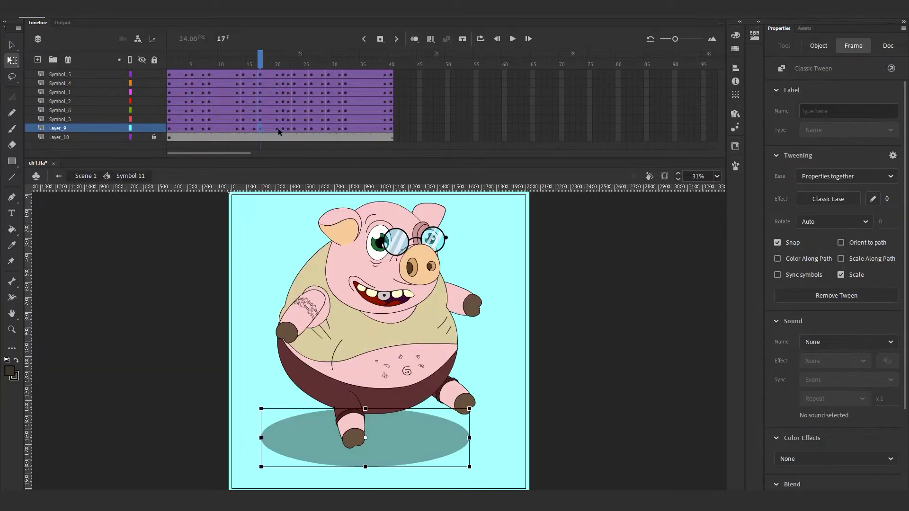
left_click(282, 128)
left_click(261, 128)
left_click(282, 129)
left_click(192, 129)
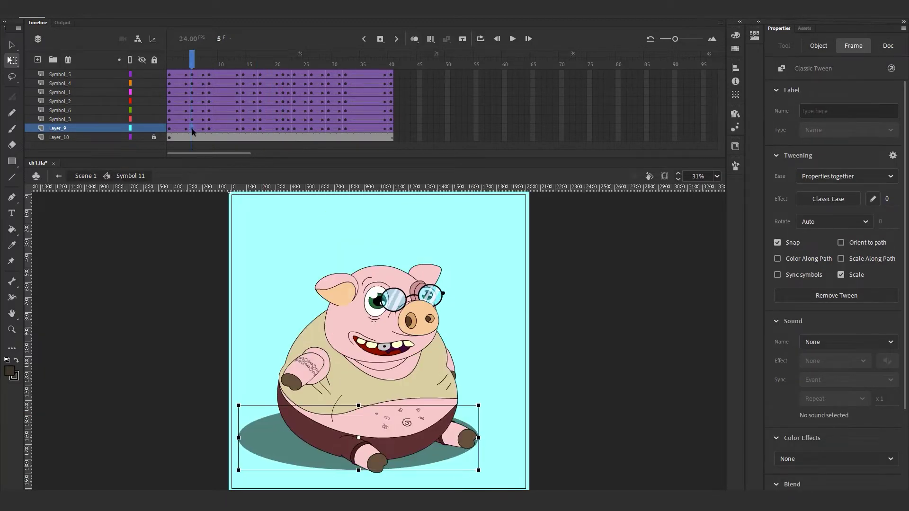
Play the whole jump in a loop to review the shadow, and turn looping off again
left_click(555, 334)
key("Return")
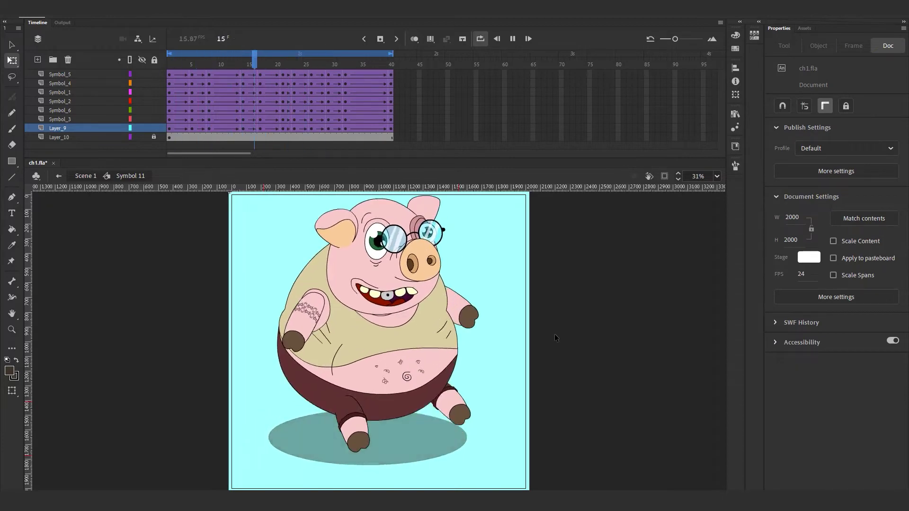
left_click(480, 38)
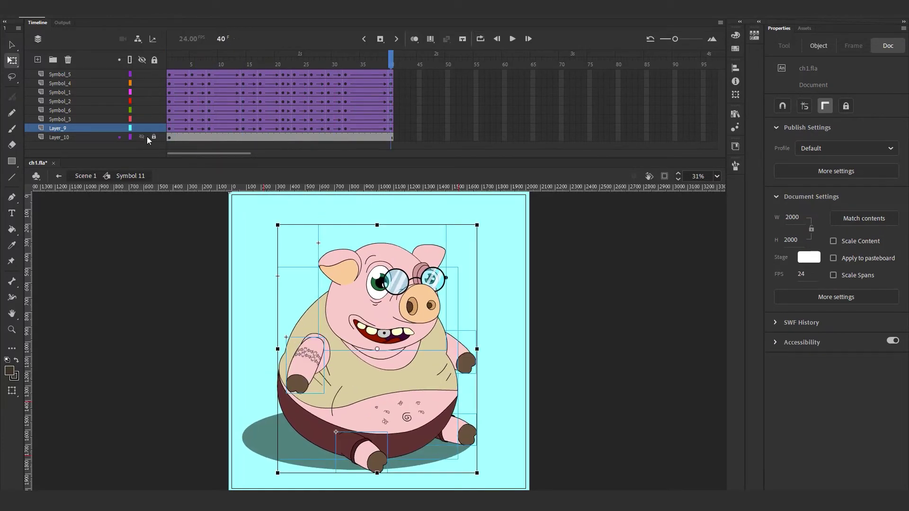
Return to frame 1 and open the pig's head, Symbol 1, for editing
left_click(169, 59)
left_click(369, 278)
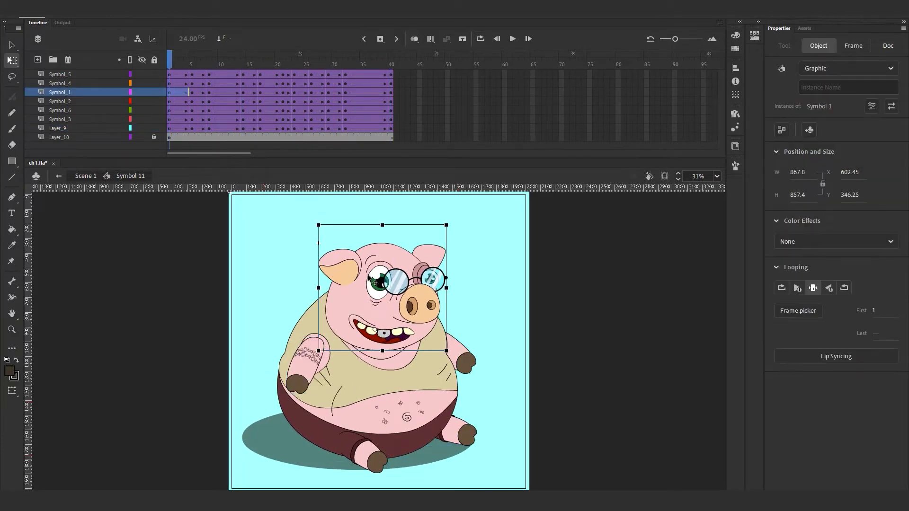
left_click(545, 285)
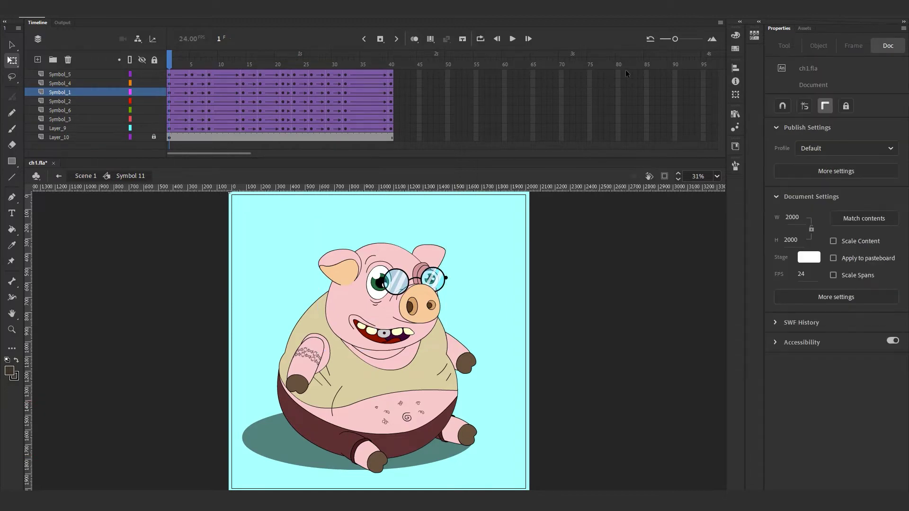
left_click_drag(170, 58, 175, 187)
double_click(369, 262)
Try extending the head symbol's layers to frame 30
left_click(237, 119)
left_click_drag(336, 73, 336, 157)
key("F5")
left_click_drag(335, 56, 311, 56)
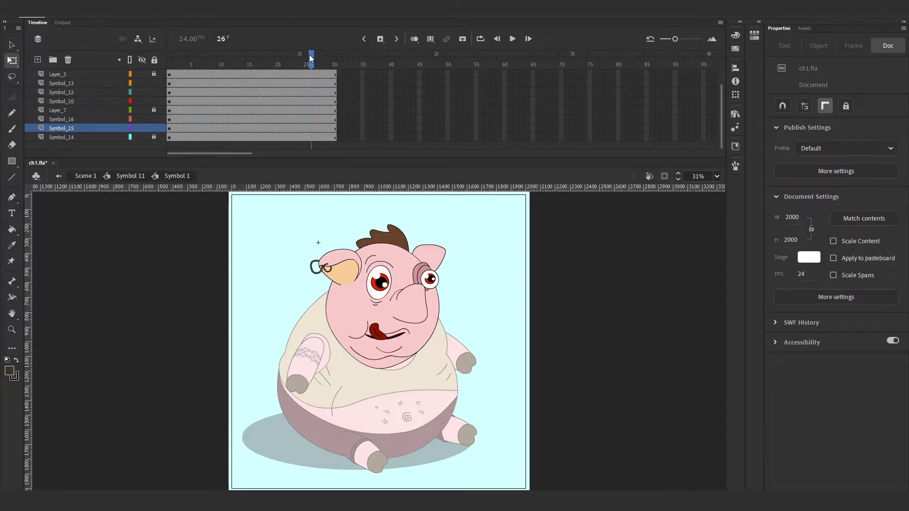
Reduce the head symbol's layers to a length of 10 frames
key("ctrl+z")
key("ctrl+z")
scroll(221, 76, "up", 1)
left_click_drag(220, 74, 186, 75)
key("F5")
Look through the ear variants inside Symbol 13 and return to the head symbol
key("ctrl+z")
key("ctrl+z")
key("ctrl+z")
key("ctrl+z")
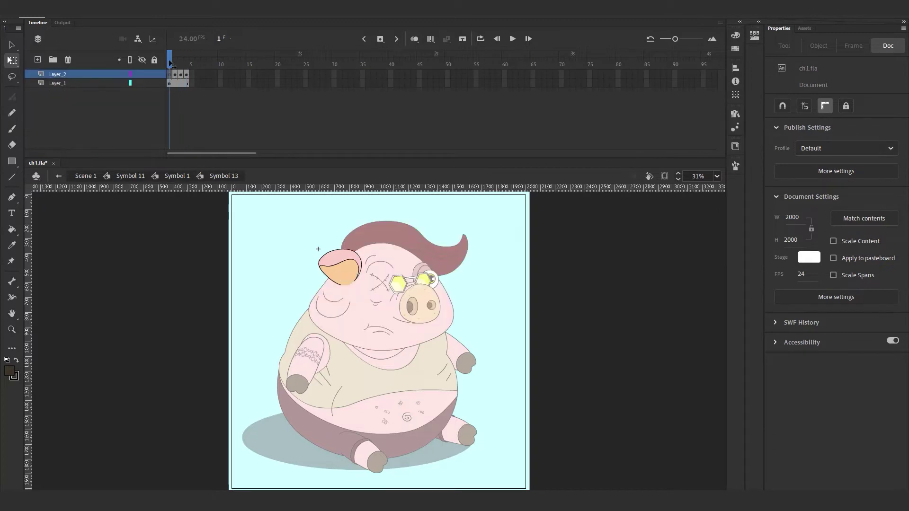
key("ctrl+z")
key("ctrl+z")
key("ctrl+z")
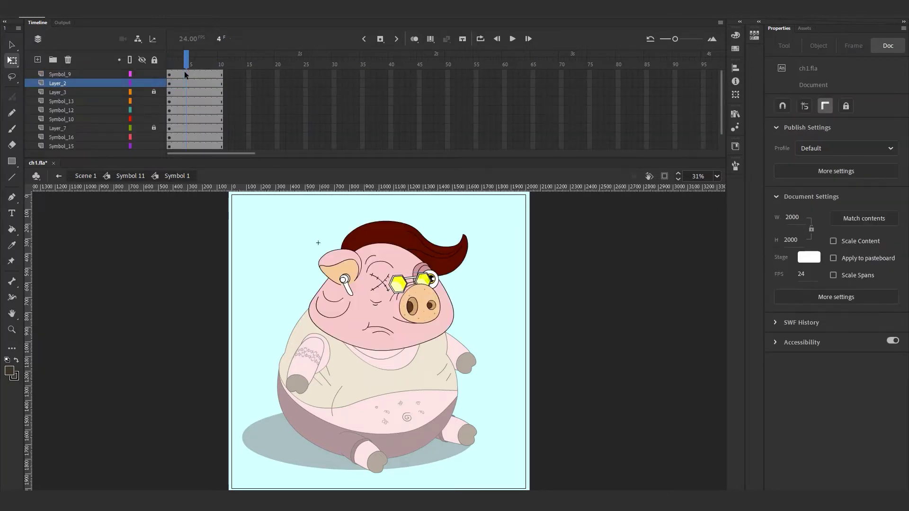
Insert keyframes at frame 4 on all the head symbol's layers
key("ctrl+z")
key("ctrl+z")
key("ctrl+z")
key("ctrl+z")
key("ctrl+z")
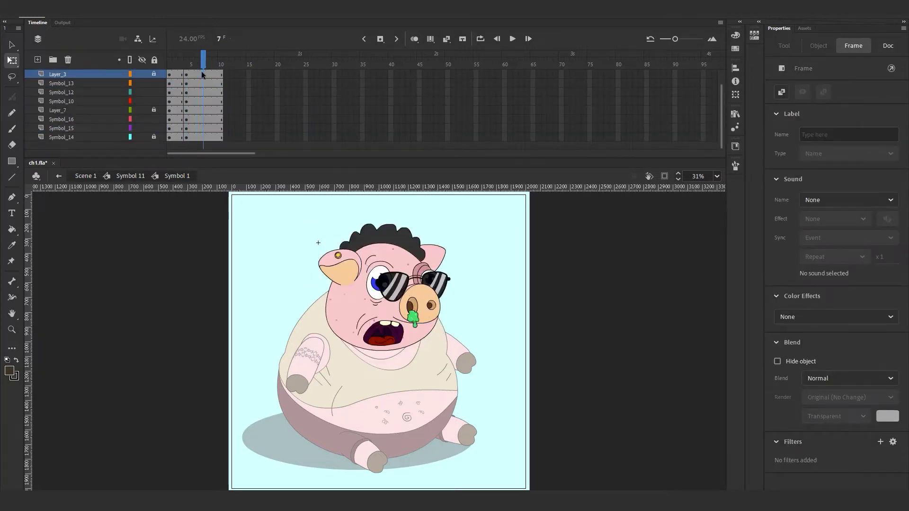
Insert keyframes at frames 7 and 10 on the head layers from Layer_3 down to Symbol_14
key("ctrl+z")
key("ctrl+z")
key("ctrl+z")
key("ctrl+z")
key("ctrl+z")
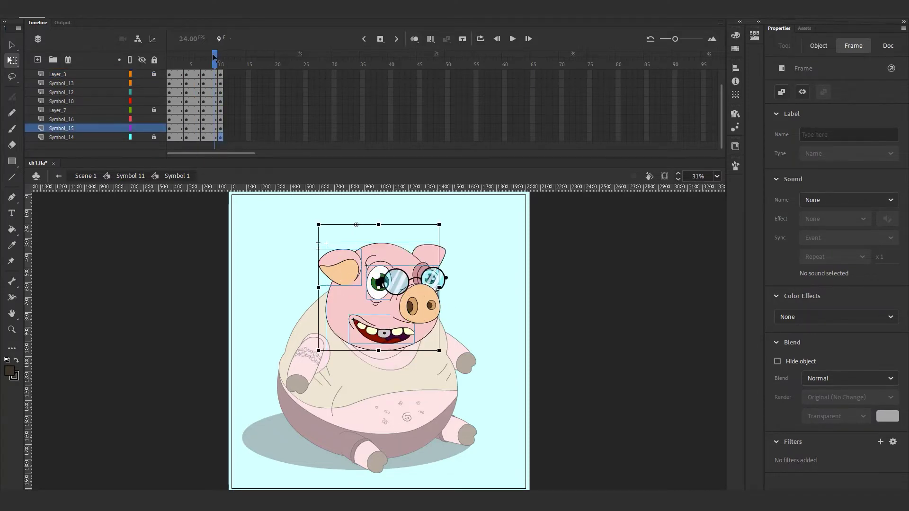
Respace the keyframes on Layer_3 through Symbol_14 so that they fall on frames 5, 9 and 13
key("ctrl+z")
key("ctrl+z")
key("ctrl+z")
key("ctrl+z")
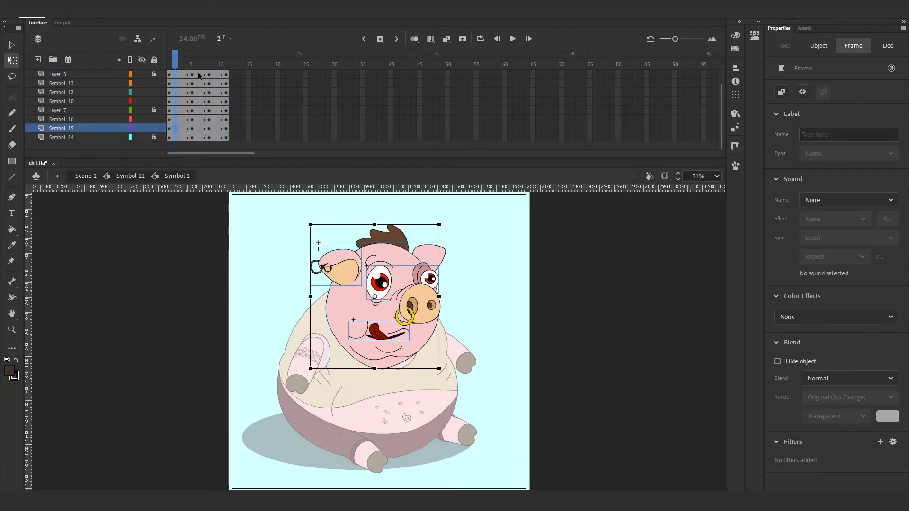
key("ctrl+z")
key("ctrl+z")
key("ctrl+z")
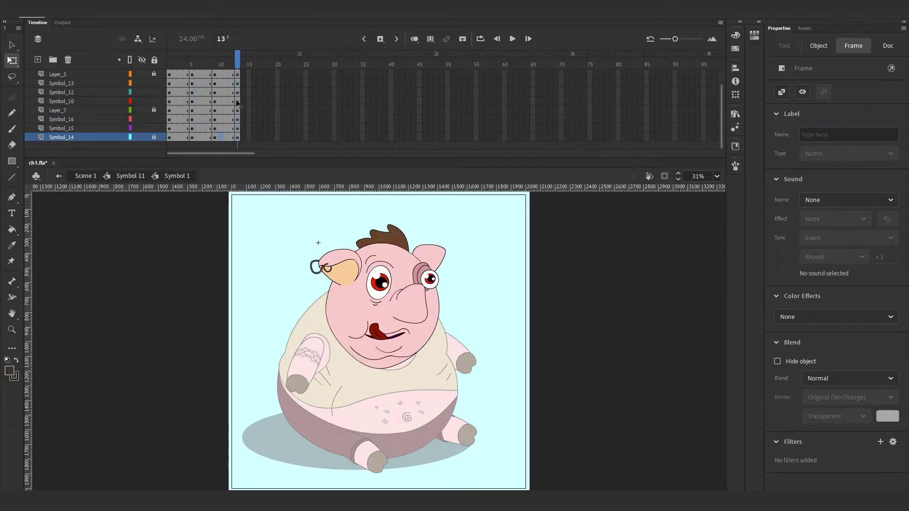
Open the Frame Picker for the ear on Symbol_13 and check its variants at frames 1, 5 and 9
left_click(758, 23)
left_click(298, 256)
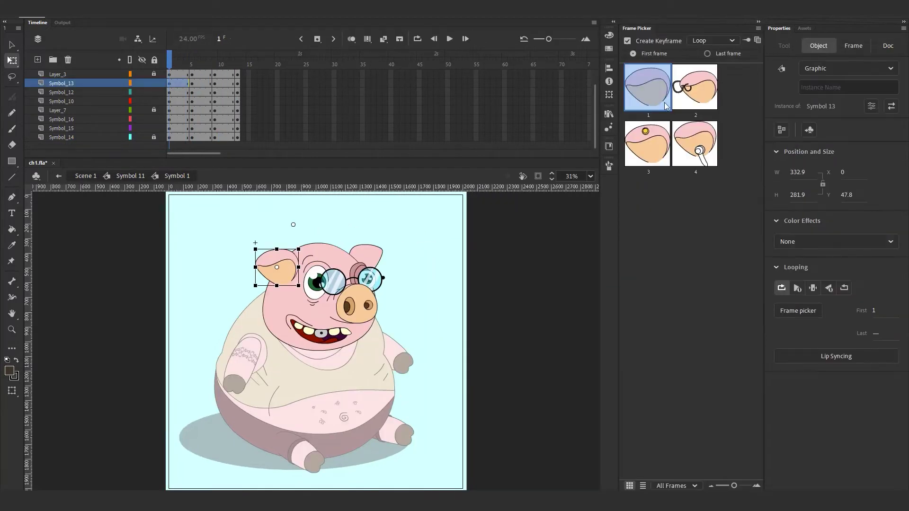
left_click(194, 84)
left_click(214, 84)
scroll(207, 88, "up", 1)
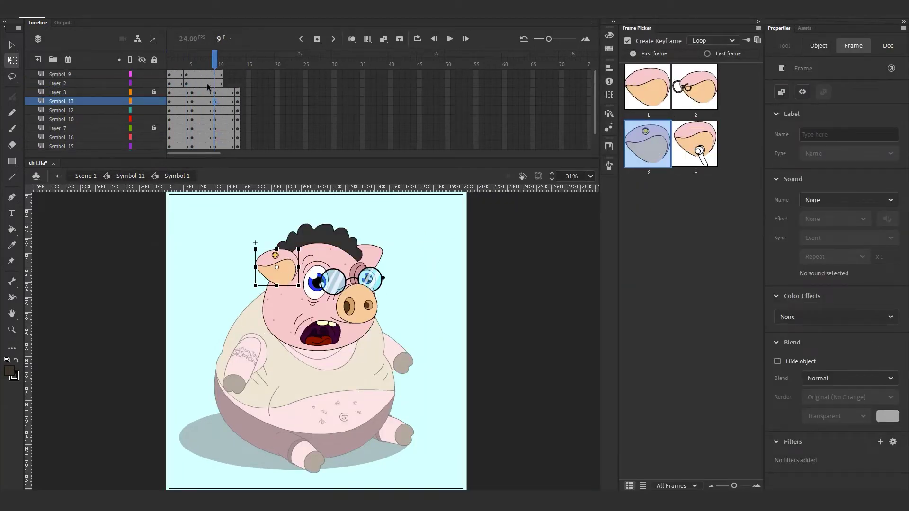
Respace the keyframes on Symbol_9 and Layer_2 so that they fall on frames 5, 9 and 13
left_click(189, 82)
left_click(217, 86)
left_click(223, 82)
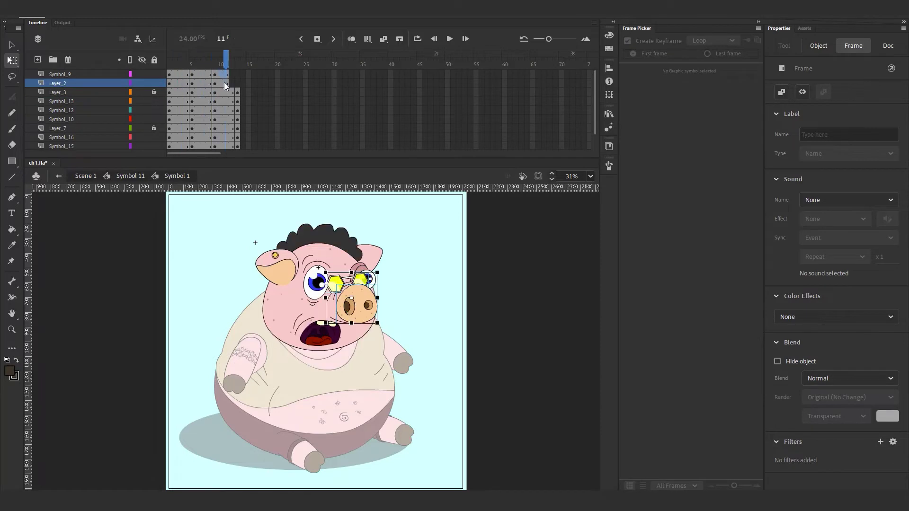
left_click(238, 82)
left_click(169, 50)
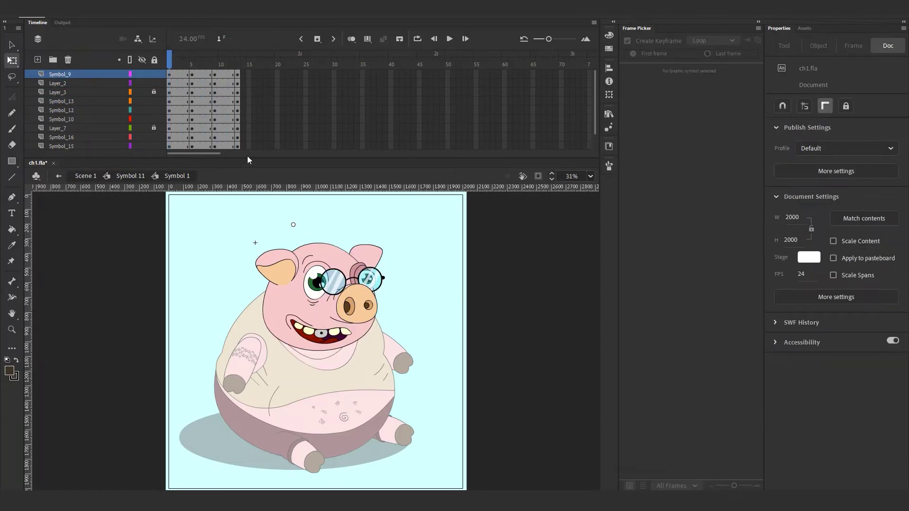
Set Symbol_9's nose to variants 1, 4, 3 and 2 at frames 1, 5, 9 and 13 with the Frame Picker
left_click_drag(251, 206, 251, 192)
left_click(287, 292)
left_click(169, 75)
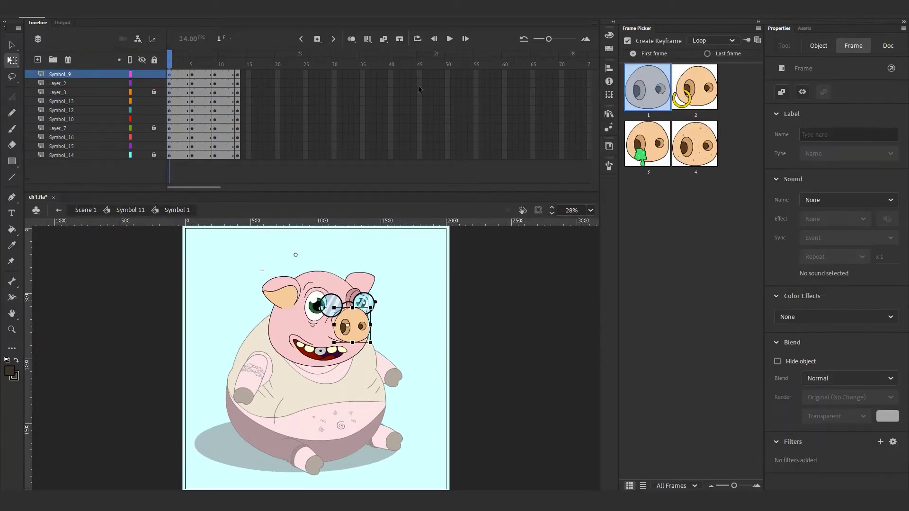
left_click(192, 76)
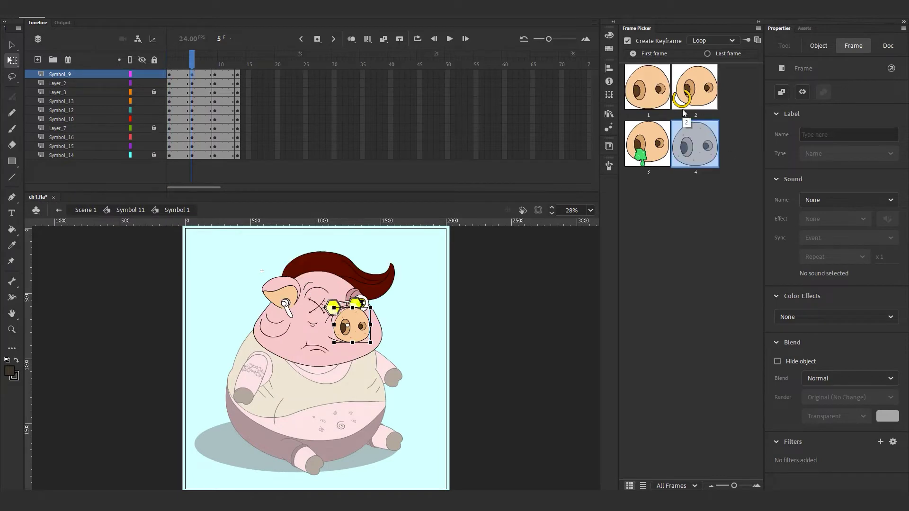
left_click(638, 157)
left_click(237, 75)
At frames 1, 5, 9 and 13, set Layer_2's glasses to variants 4, 2, 3, 1 and Symbol_13's ear to variants 2, 3, 1, 4
left_click(171, 83)
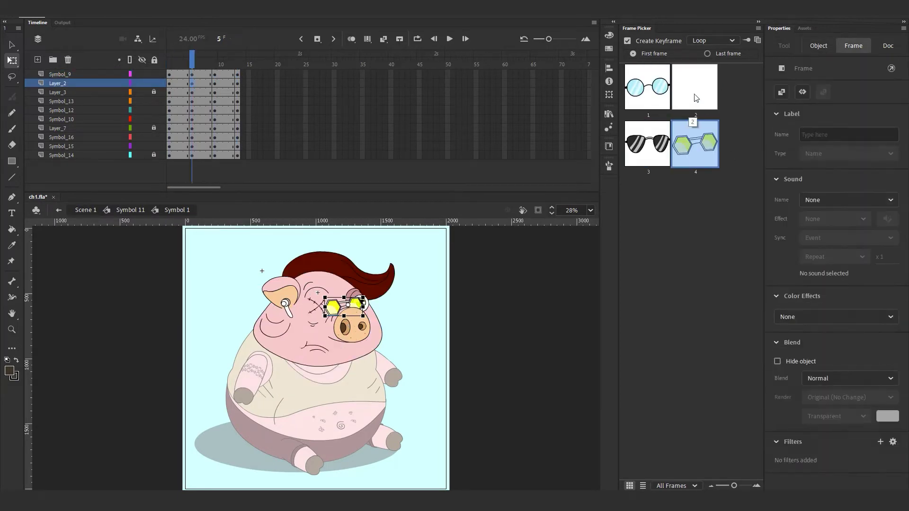
left_click(656, 92)
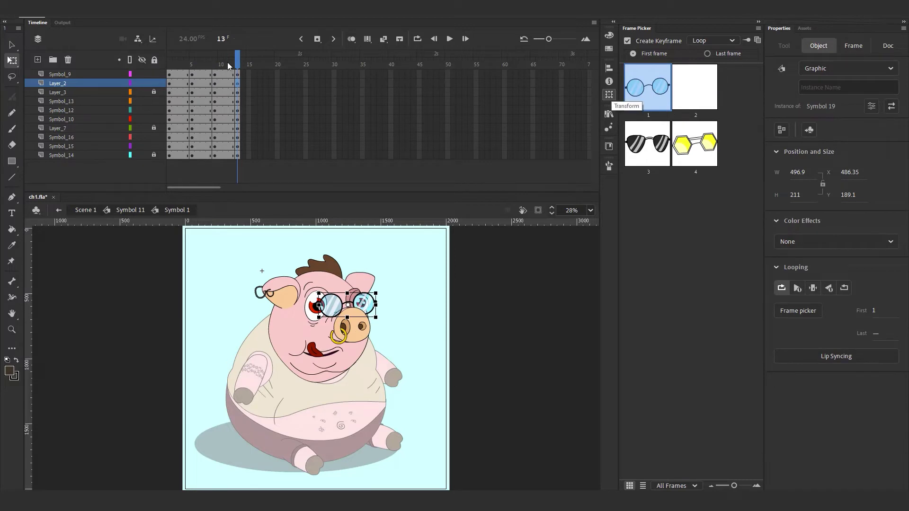
left_click(169, 101)
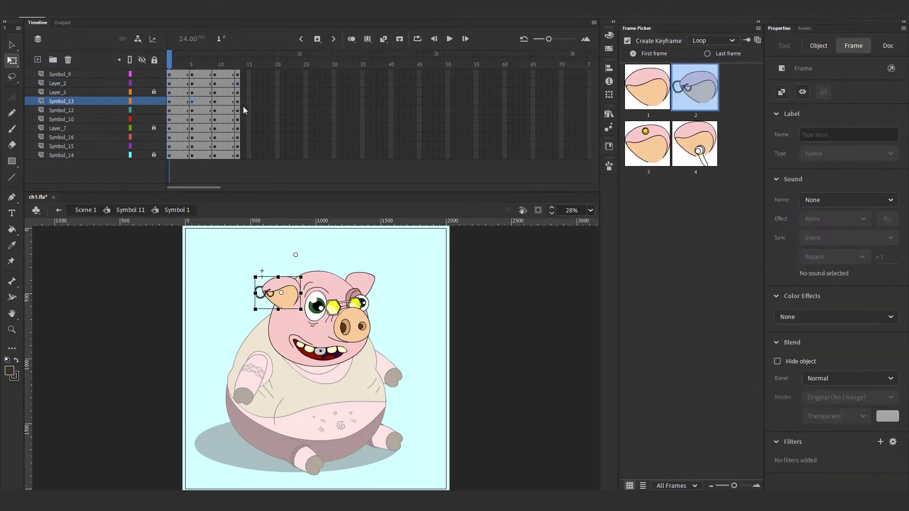
Set Symbol_12's eyes to variants 2, 1, 4 and 3 at frames 1, 5, 9 and 13
left_click(170, 110)
left_click(692, 102)
key("alt+period")
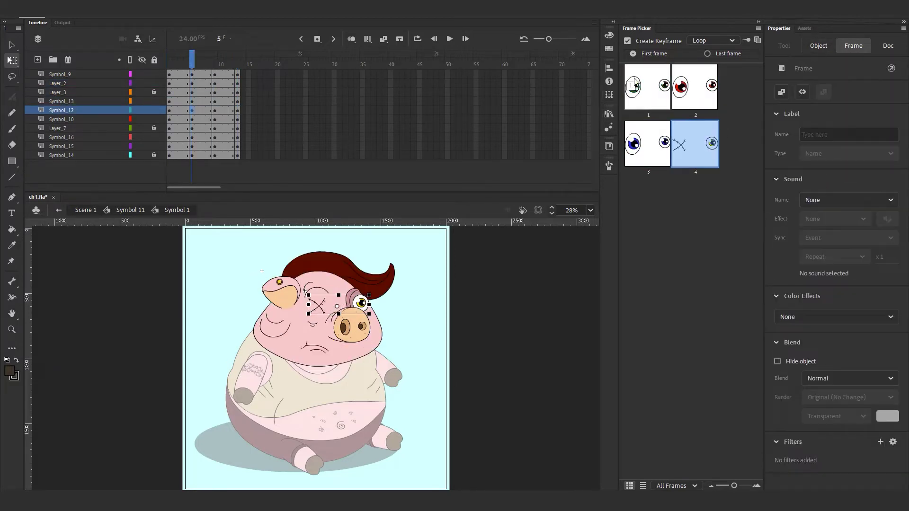
left_click(648, 90)
key("alt+period")
left_click(690, 149)
key("alt+period")
left_click(647, 142)
Set Symbol_10's mouth to variants 4, 1, 2 and 3 at frames 1, 5, 9 and 13
left_click(169, 119)
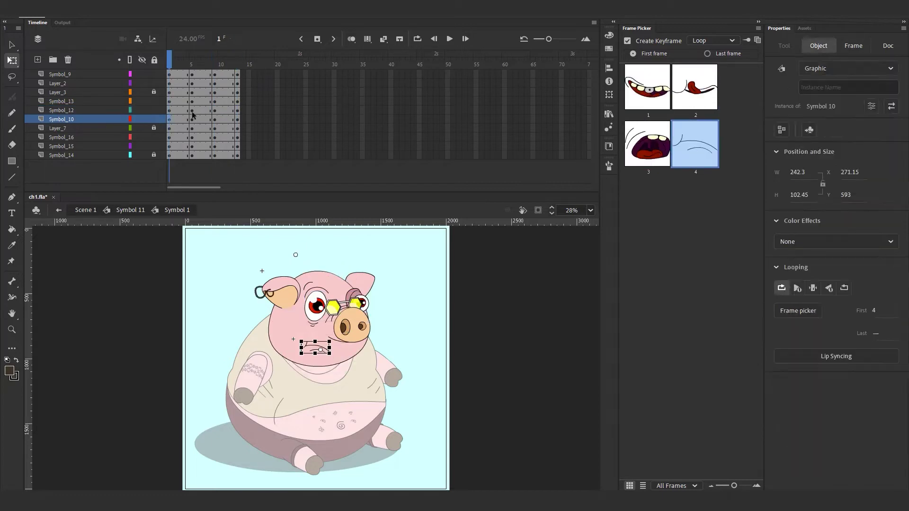
left_click(192, 119)
left_click(215, 120)
left_click(237, 119)
Vary Symbol_16's face shape and Symbol_15's hair across the keyframes, with face variant 4 and black curly hair at frame 13
left_click(169, 137)
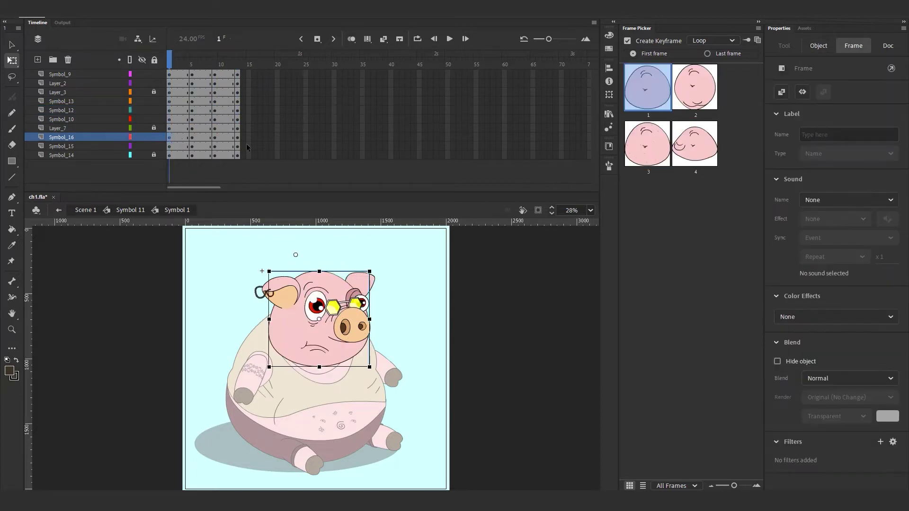
key("alt+period")
key("alt+period")
left_click(647, 90)
key("alt+period")
left_click(694, 144)
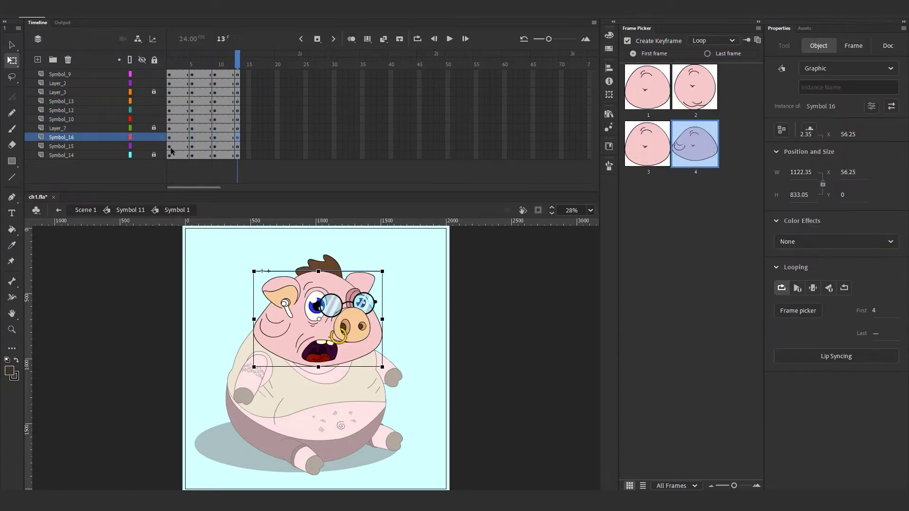
left_click(169, 146)
left_click(192, 146)
Play and step through frames 1 to 13 to check the combinations of head parts
key("Return")
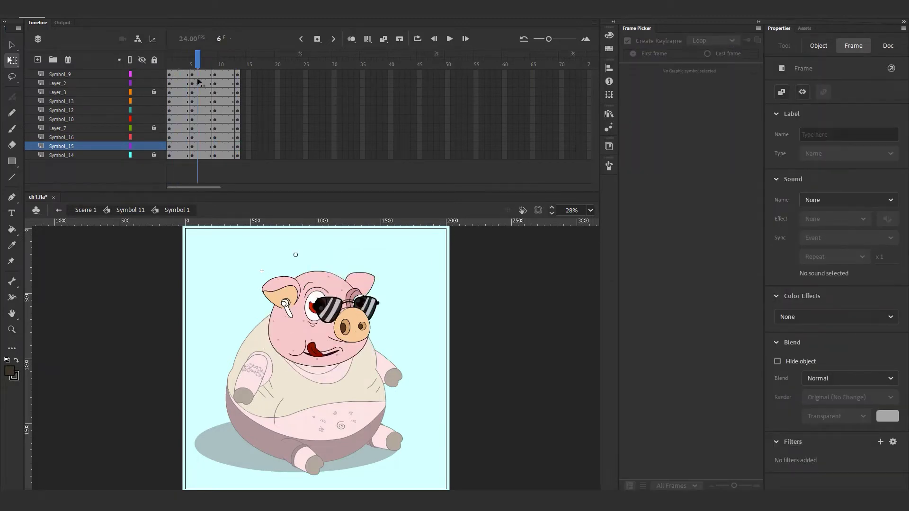
left_click_drag(237, 74, 169, 156)
left_click(173, 291)
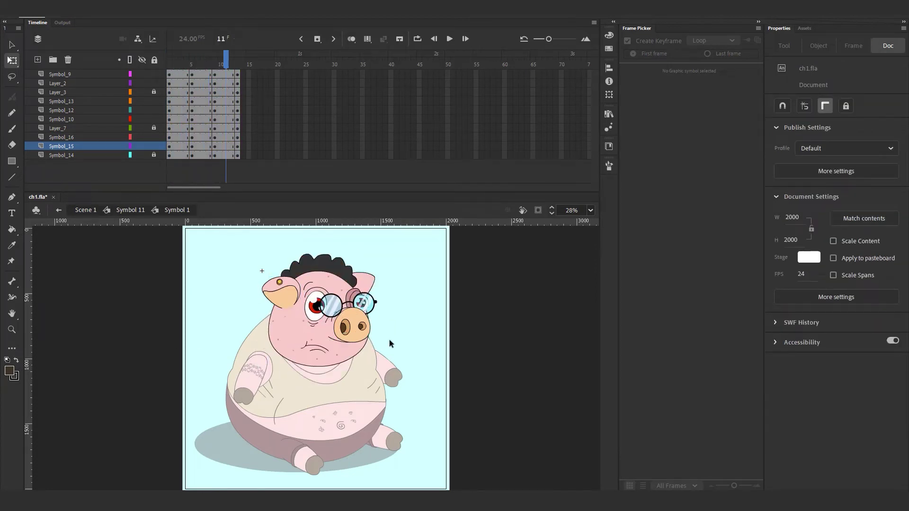
key("period")
key("period")
key("comma")
key("comma")
key("comma")
key("comma")
key("comma")
key("comma")
key("comma")
key("comma")
key("comma")
key("comma")
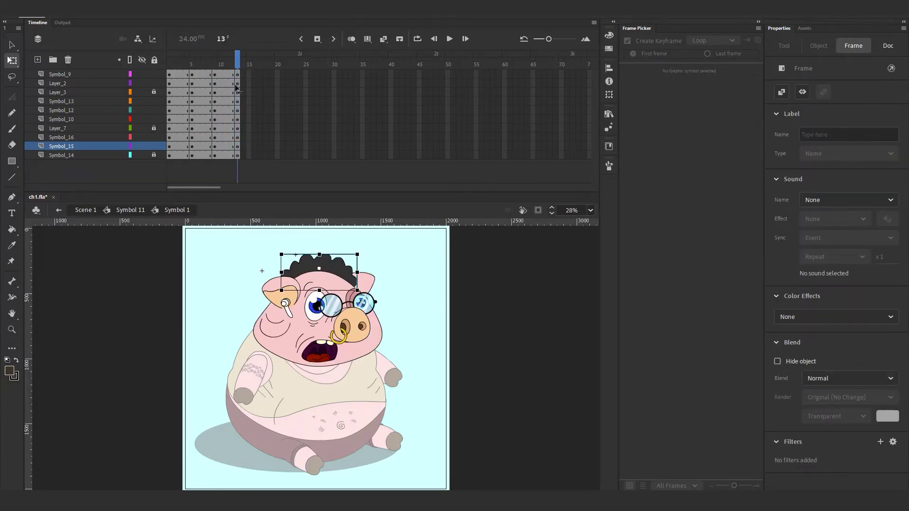
left_click(147, 297)
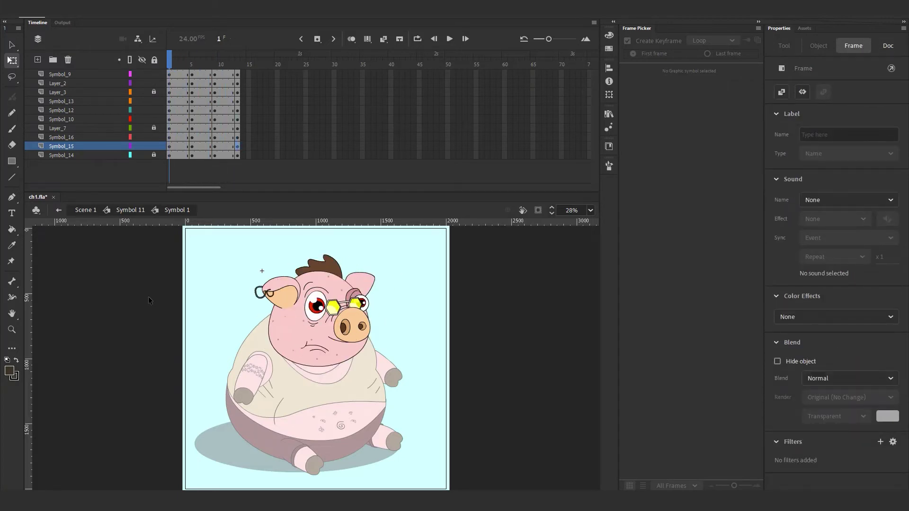
Return to Symbol 11, unlock the Symbol_1 layer and select the head at frame 1
double_click(149, 301)
left_click(539, 344)
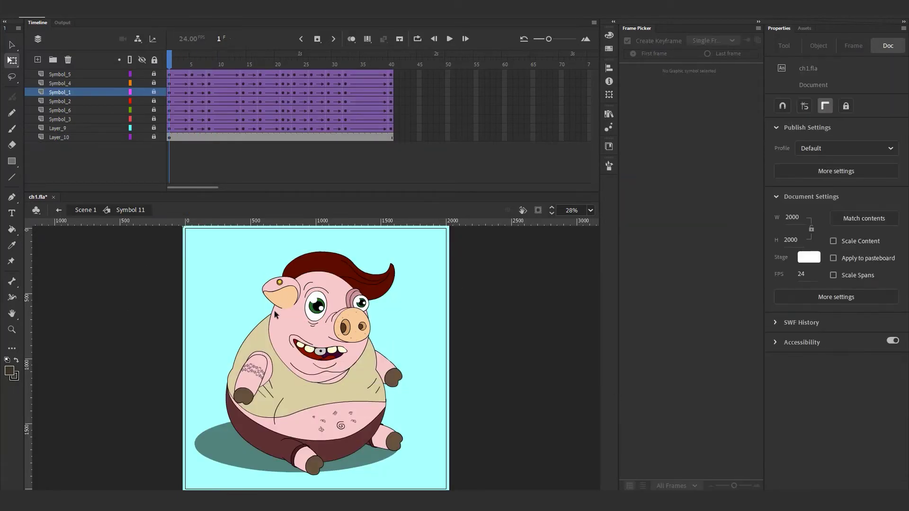
left_click_drag(379, 62, 169, 62)
left_click(154, 92)
left_click(334, 280)
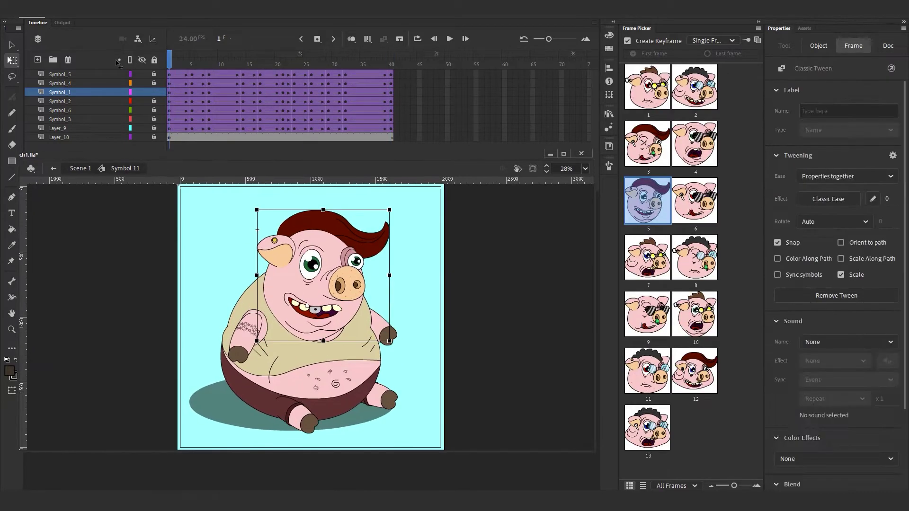
Set the head's looping first frame to 1 on all of Symbol_1's keyframes using Edit Multiple Frames
left_click(367, 39)
key("ctrl+a")
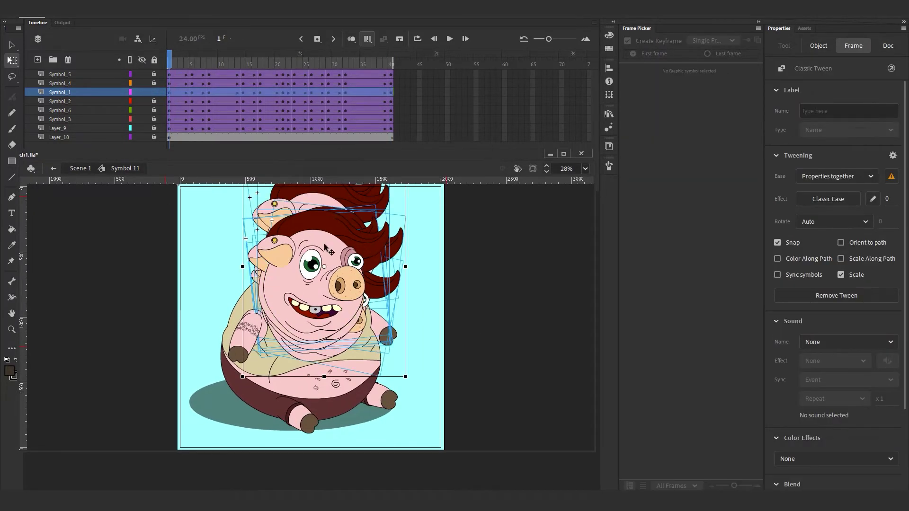
left_click(218, 199)
left_click(86, 92)
left_click_drag(904, 332, 904, 417)
left_click(819, 46)
left_click_drag(876, 293, 890, 293)
left_click(368, 39)
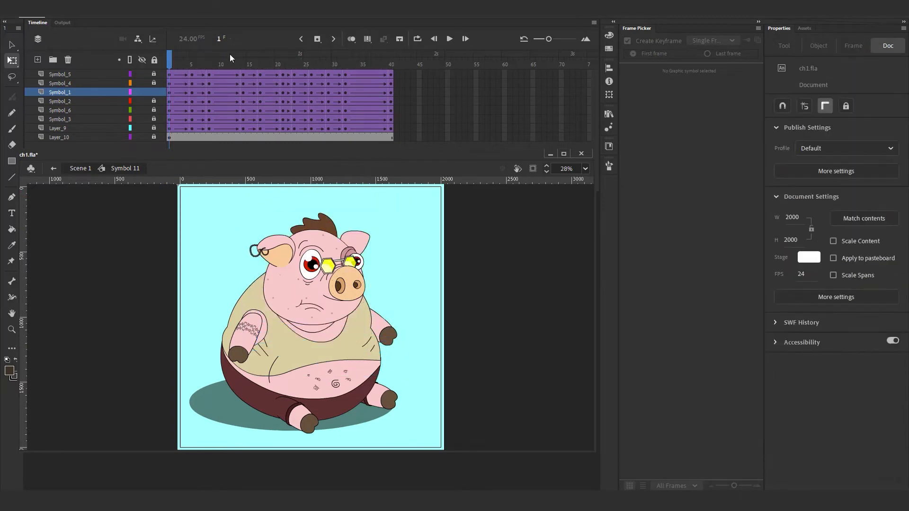
Check the head animation and try another looping first frame for the head on all of Symbol_1's keyframes
left_click_drag(229, 58, 169, 58)
left_click(75, 91)
left_click(175, 62)
left_click(169, 62)
left_click(86, 92)
left_click(367, 38)
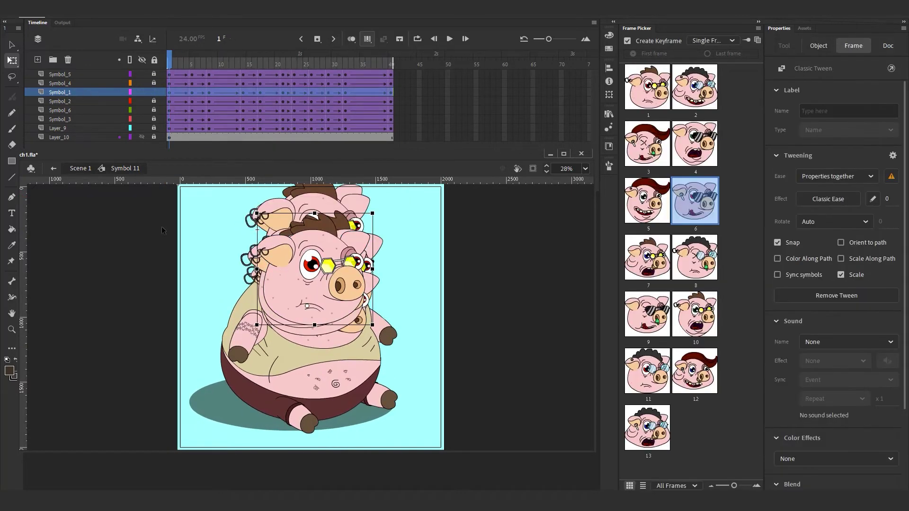
key("ctrl+a")
left_click_drag(876, 294, 891, 294)
left_click(367, 39)
mouse_move(169, 60)
left_mouse_down()
mouse_move(144, 64)
mouse_move(228, 59)
mouse_move(169, 59)
left_mouse_up()
Set the head's looping first frame to 8 on all of Symbol_1's keyframes using Edit Multiple Frames
left_click(367, 39)
key("ctrl+a")
left_click(875, 293)
type("8")
left_click(368, 39)
left_click(313, 266)
left_click(547, 334)
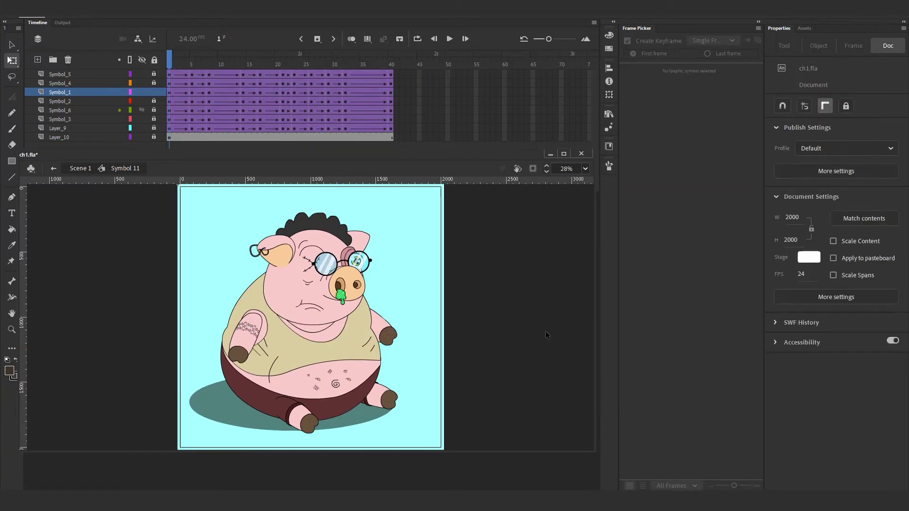
Leave only the body and limb layers unlocked, locking Symbol_1, Layer_9 and Layer_10, and select their contents across all frames
mouse_move(169, 59)
left_mouse_down()
mouse_move(327, 83)
mouse_move(169, 71)
left_mouse_up()
left_click(153, 92)
left_click(154, 83)
left_click(153, 136)
left_click(154, 128)
key("ctrl+a")
left_click(368, 39)
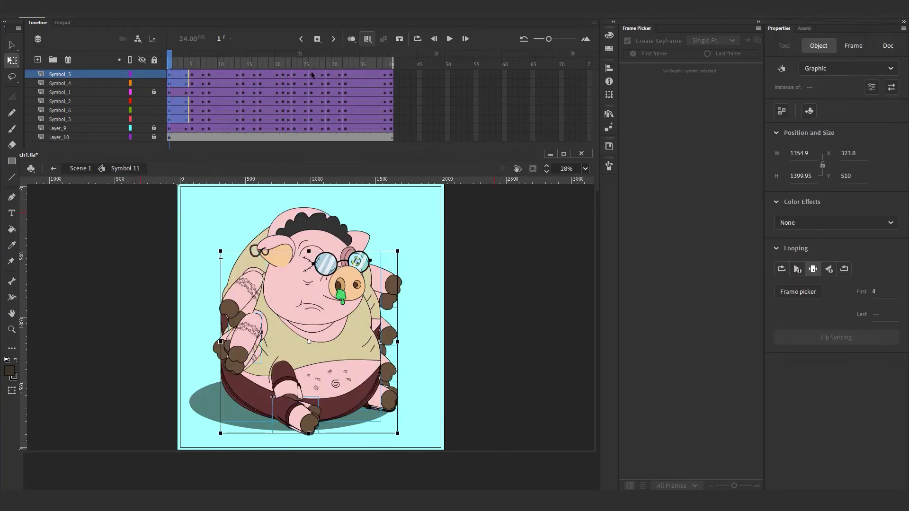
Switch the pig's body, arms and legs to the dark suit variant on all keyframes
key("ctrl+a")
key("Return")
left_click(367, 39)
left_click_drag(367, 62, 393, 71)
key("ctrl+a")
key("ctrl+shift+a")
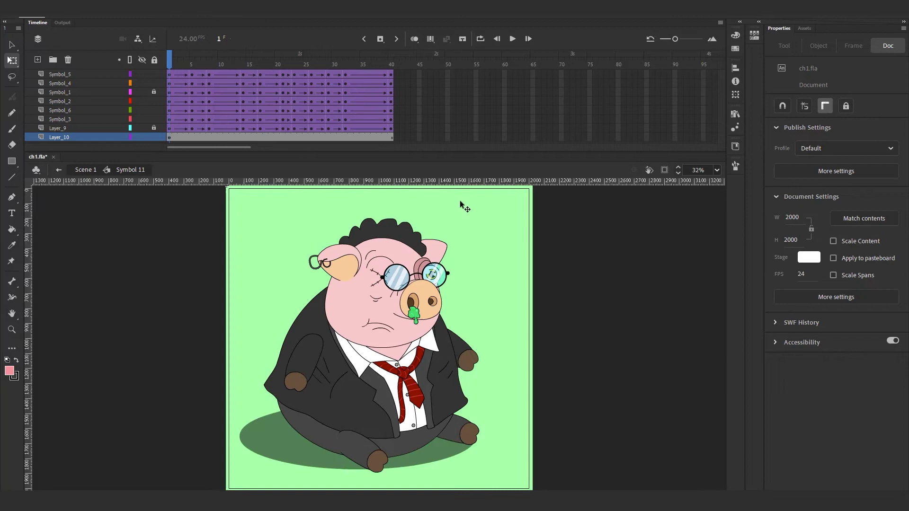
Switch the background on Layer_10 to light cyan, play the animation and return to Scene 1
left_click(462, 204)
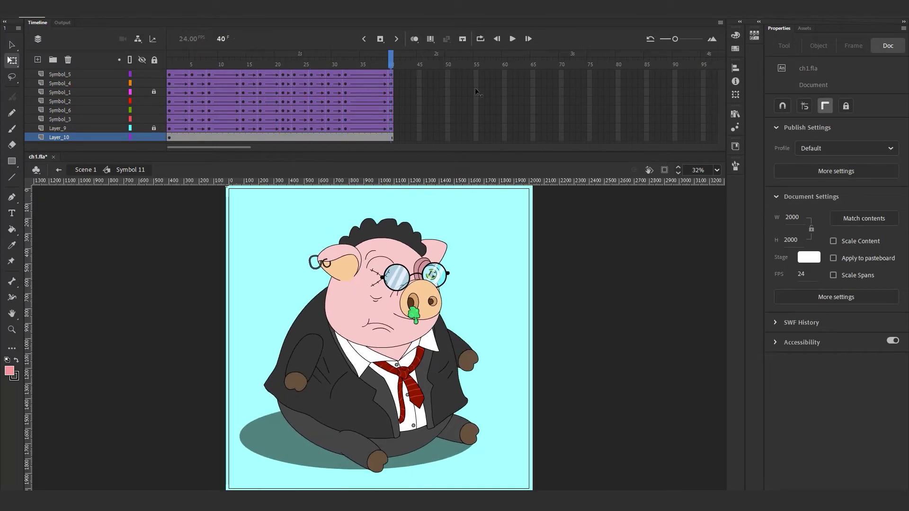
key("Return")
double_click(175, 300)
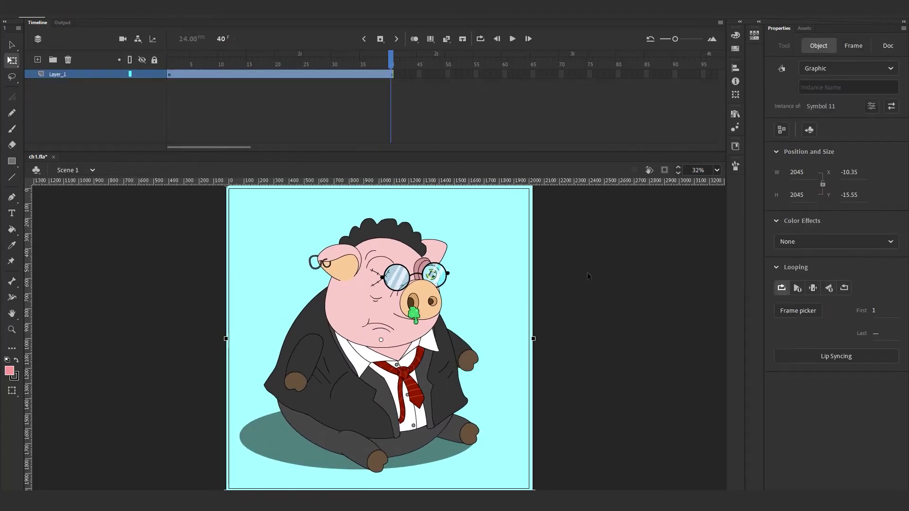
left_click(618, 264)
Export the animation as a 2000 × 2000 px GIF with 256 colors and looping Forever into the Plumpy Pigs folder
left_click(67, 15)
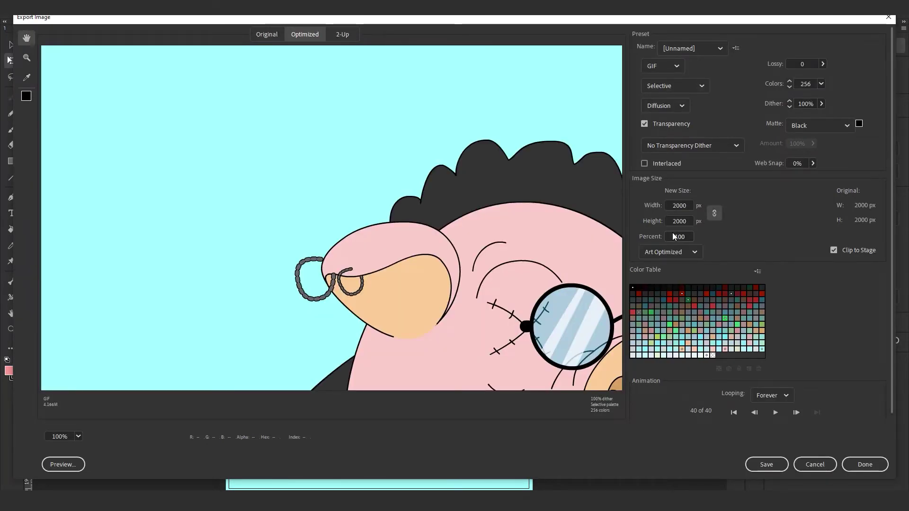
left_click(78, 436)
left_click(97, 422)
left_click(767, 465)
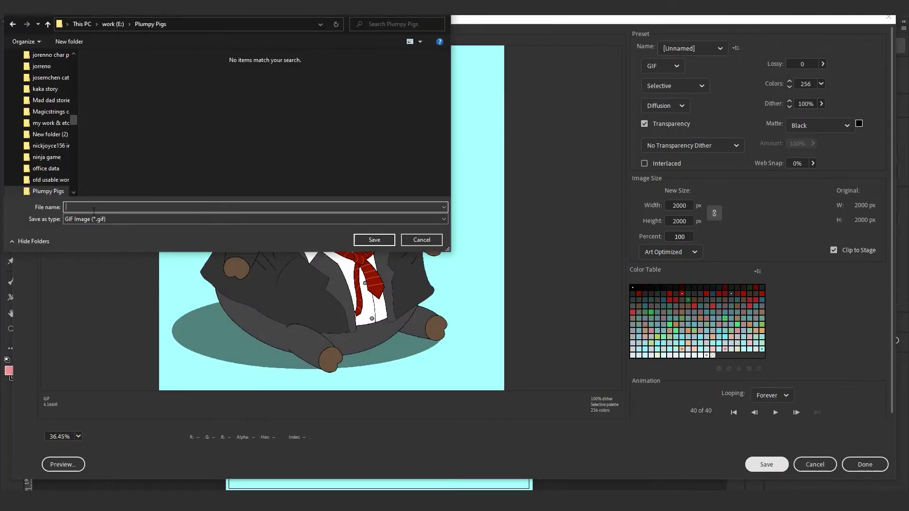
left_click(374, 240)
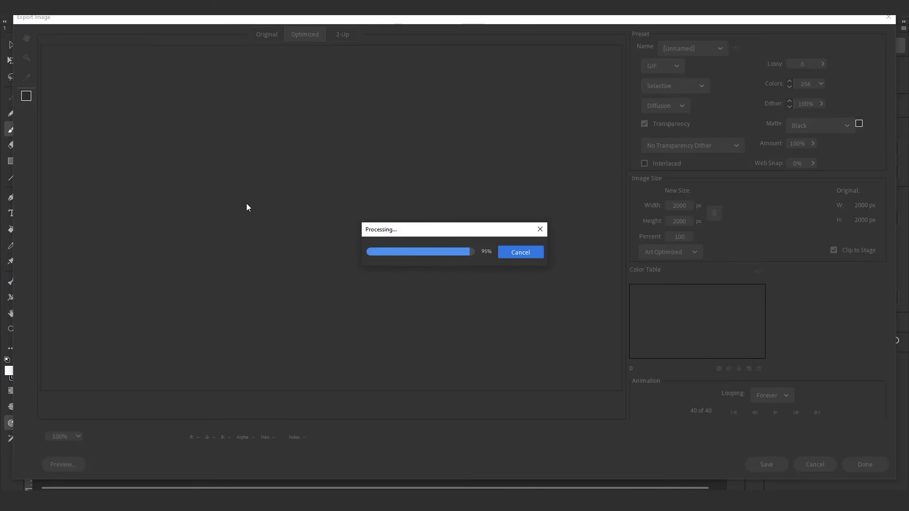
Save the pig variation with the purple background and yellow glasses as a 2000 × 2000 px animated GIF
left_click(767, 465)
key("Return")
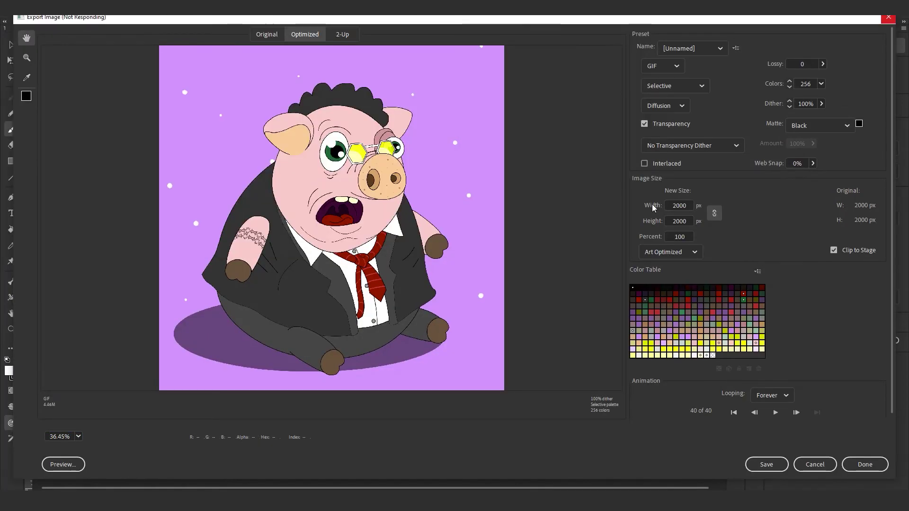